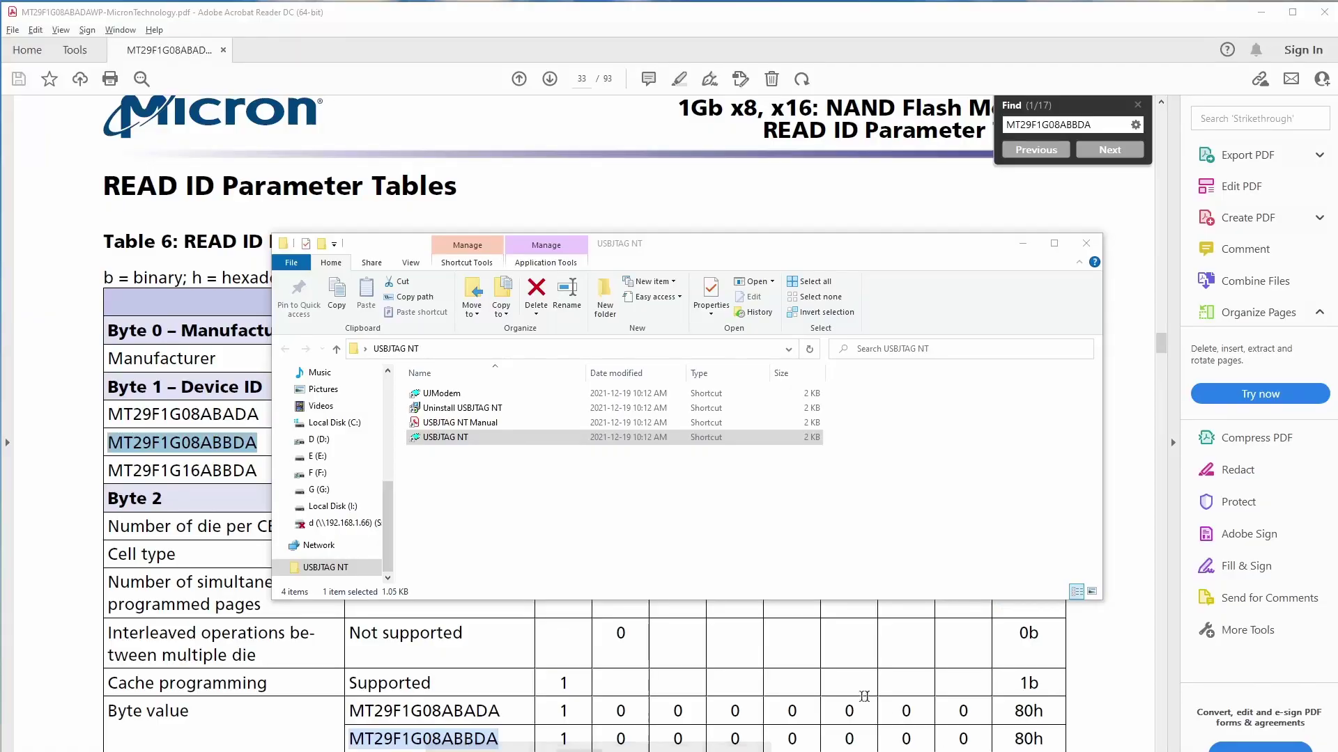
- Launch u-Link Nand from the USB/JTAG NT shortcut so it probes the NAND and reports ID 2ch,a1h,80h,15h
{"action": "double_click", "coordinate": [446, 437]}
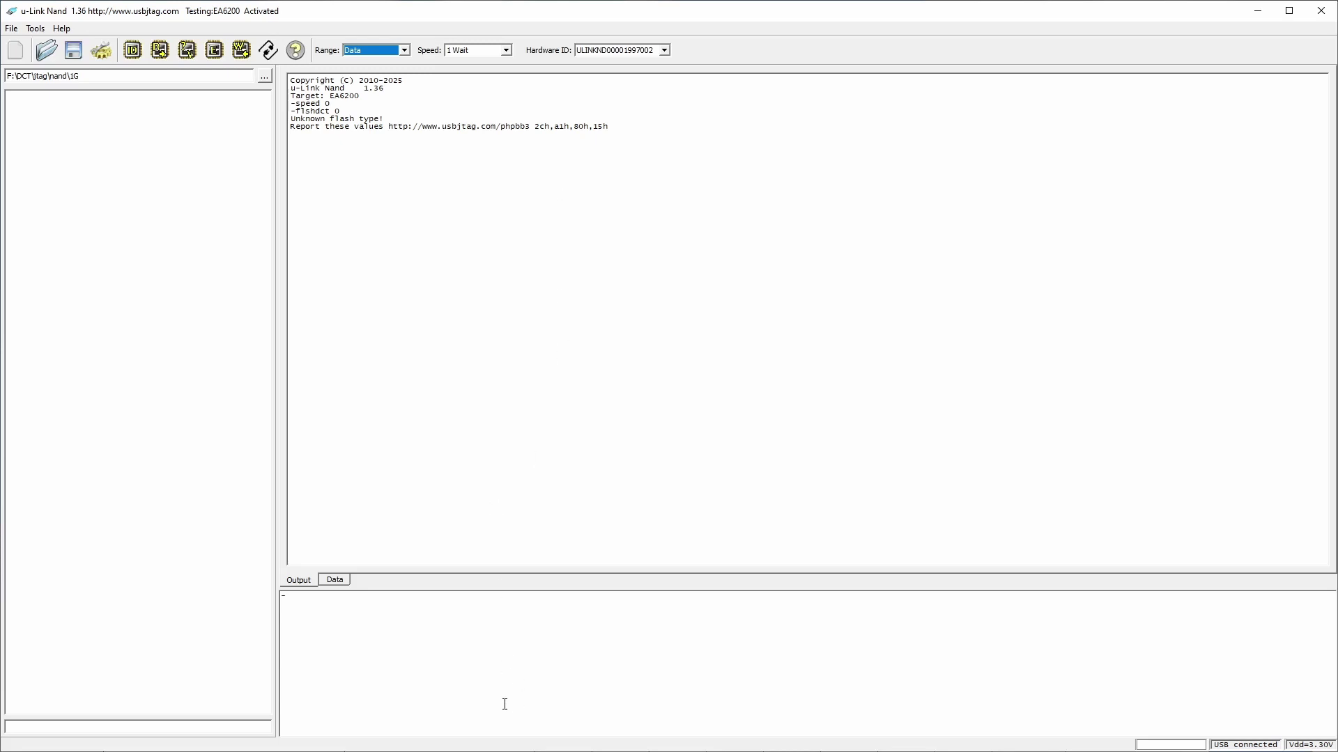
{"action": "key", "text": "alt+Tab"}
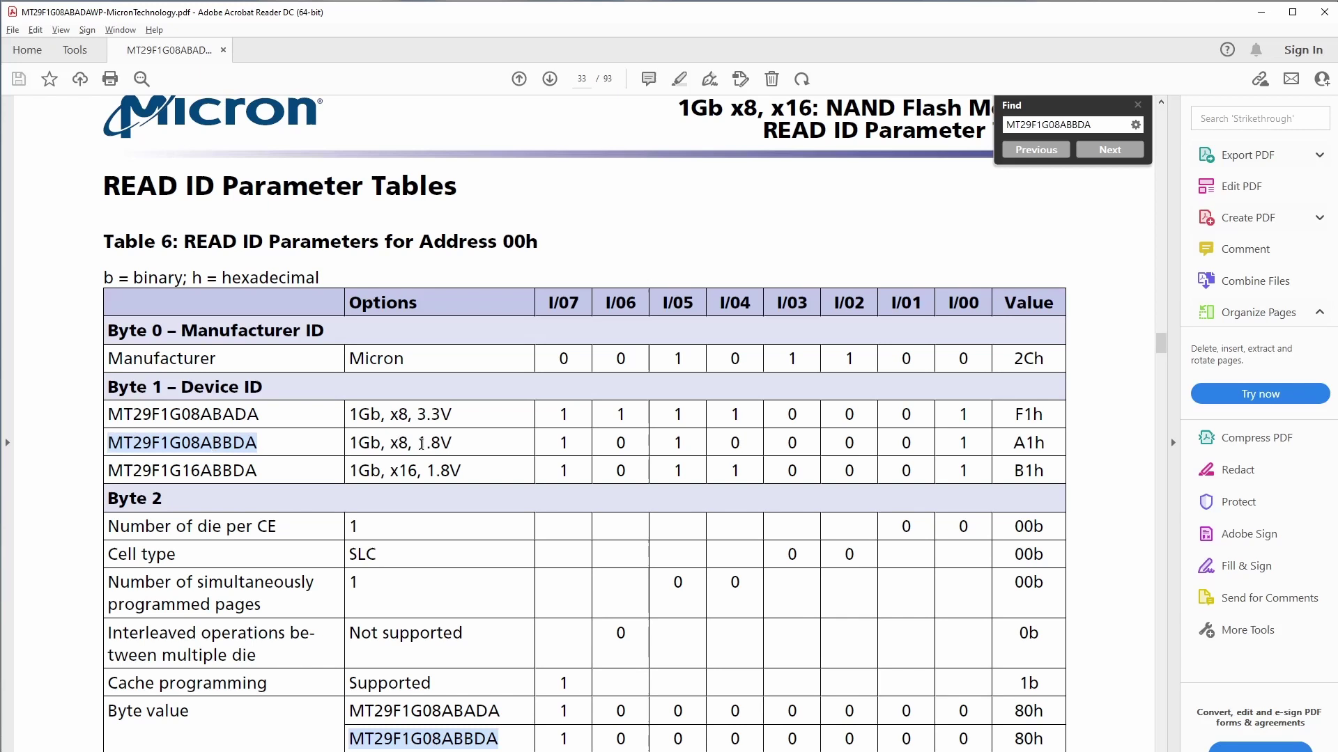
{"action": "scroll", "coordinate": [901, 704], "scroll_direction": "down", "scroll_amount": 5}
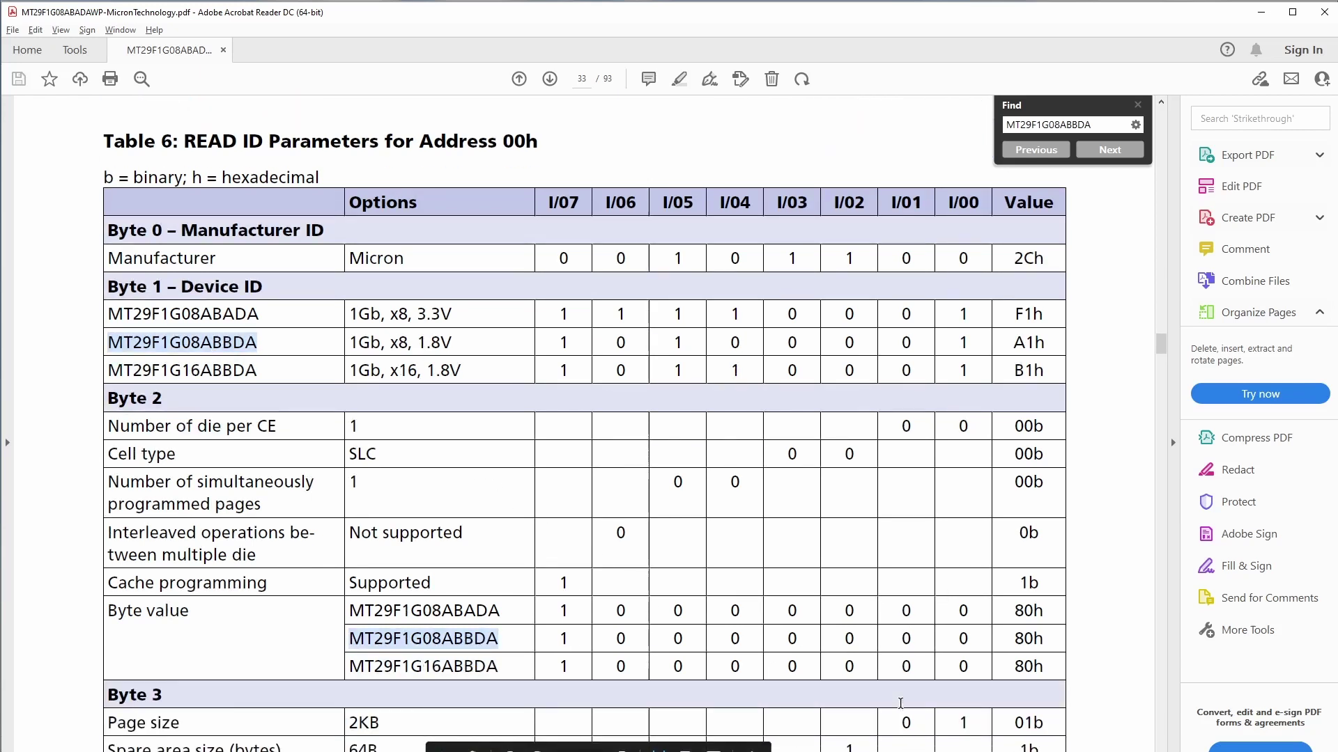
{"action": "scroll", "coordinate": [900, 703], "scroll_direction": "down", "scroll_amount": 2}
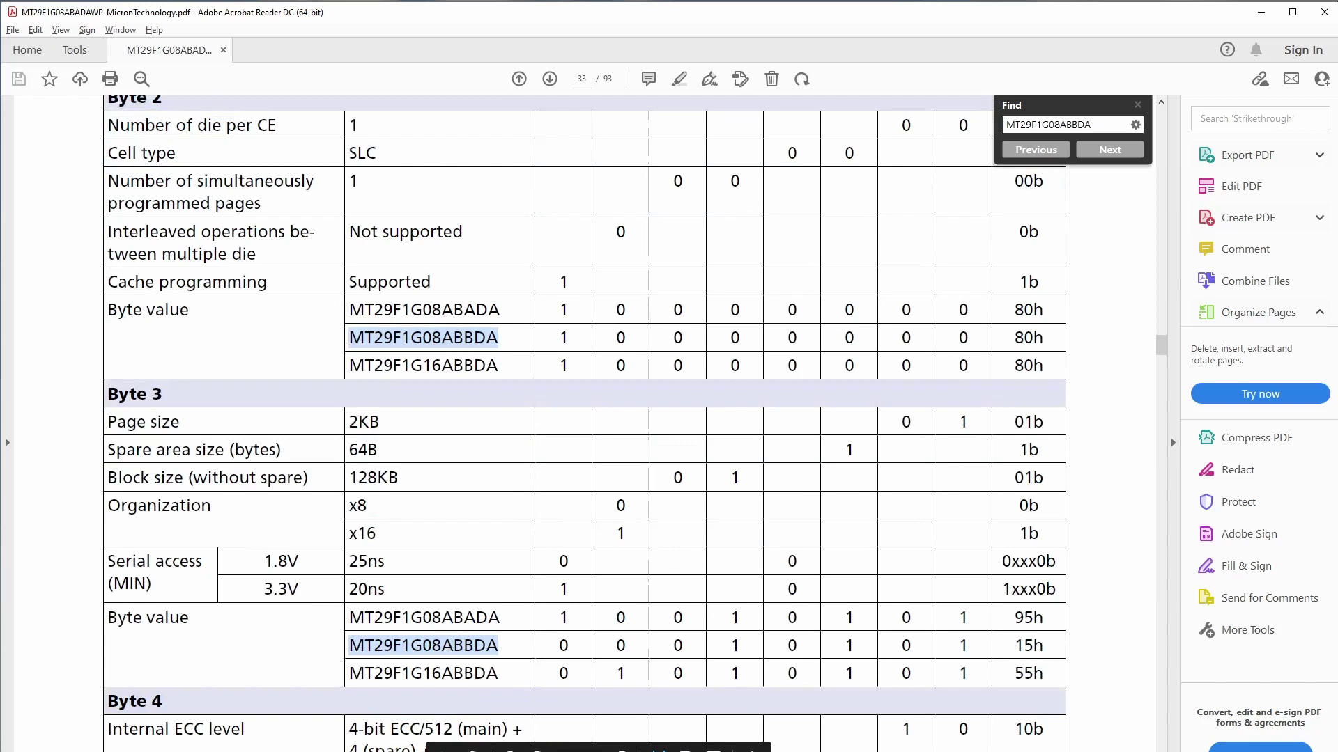
{"action": "left_click", "coordinate": [1261, 11]}
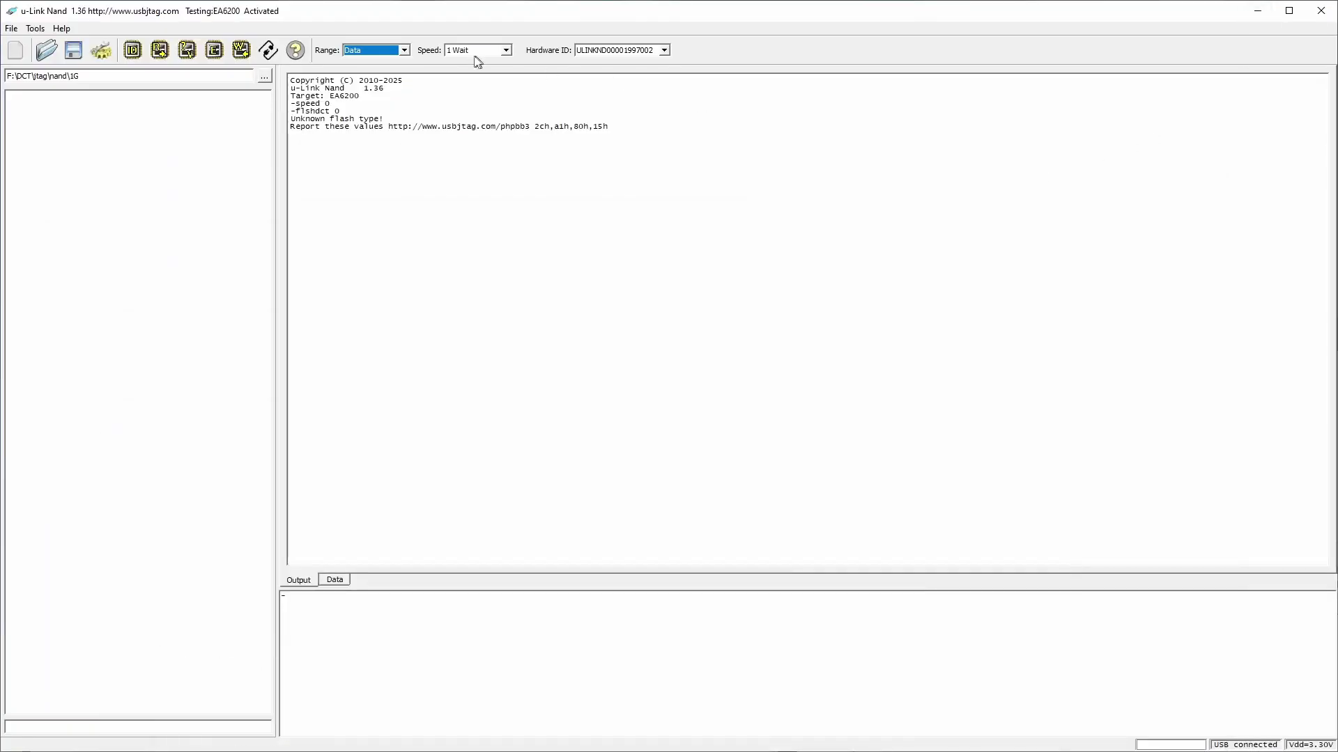
- Via Help > Goto Configure folder, open nandflash.xml in Notepad++ and maximize the window
{"action": "left_click", "coordinate": [63, 29]}
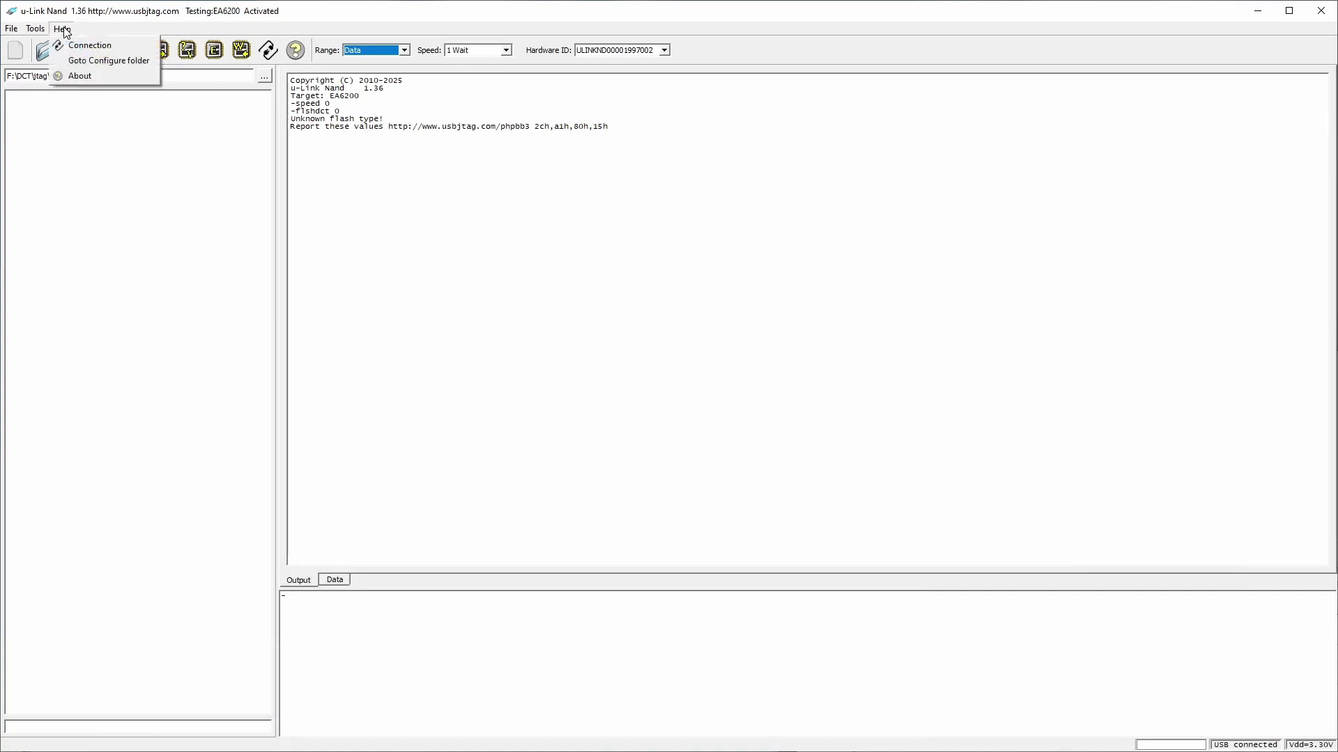
{"action": "left_click", "coordinate": [83, 60]}
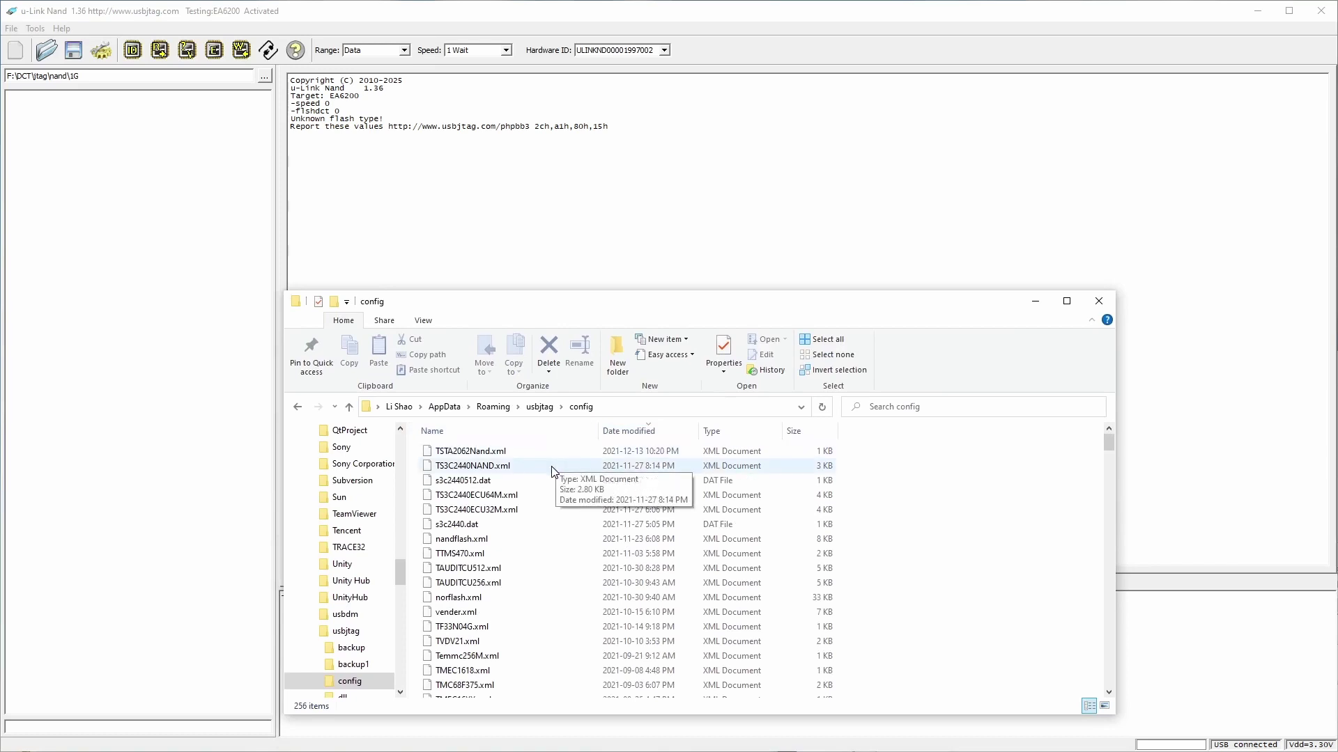
{"action": "right_click", "coordinate": [474, 541]}
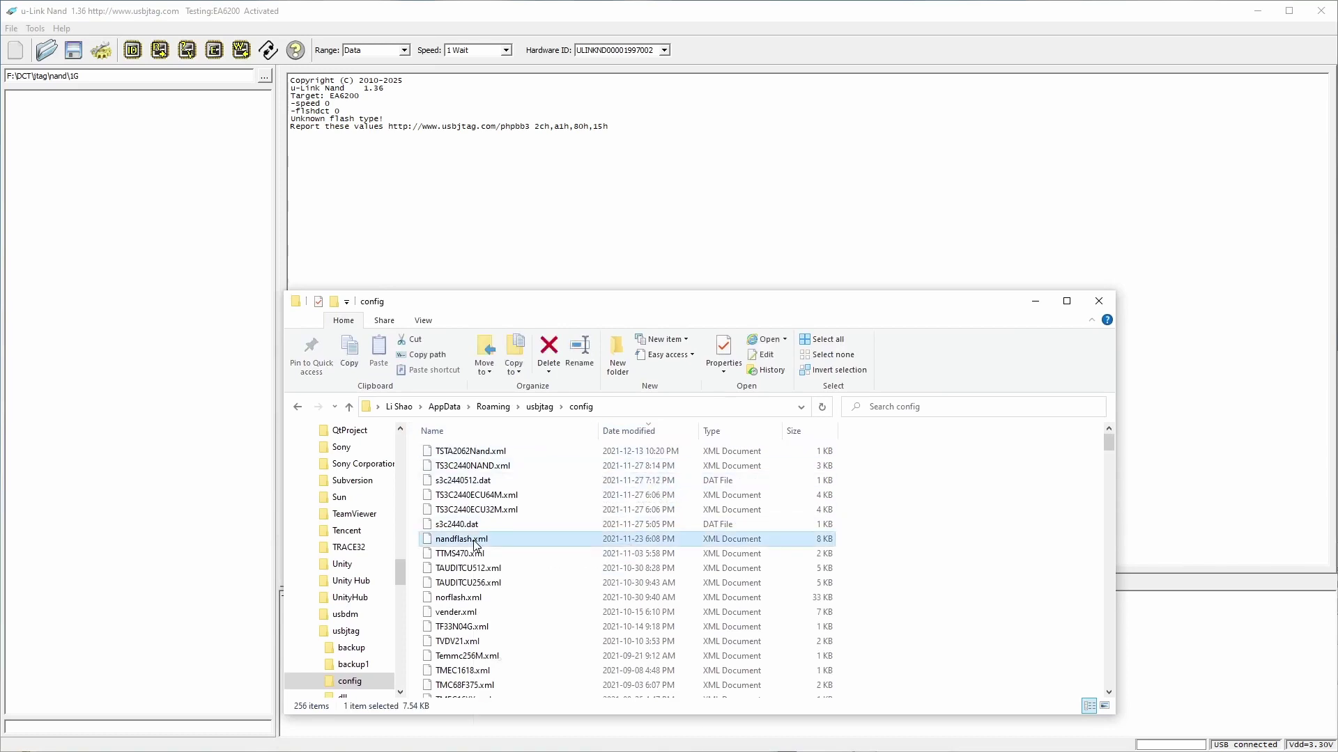
{"action": "left_click", "coordinate": [572, 627]}
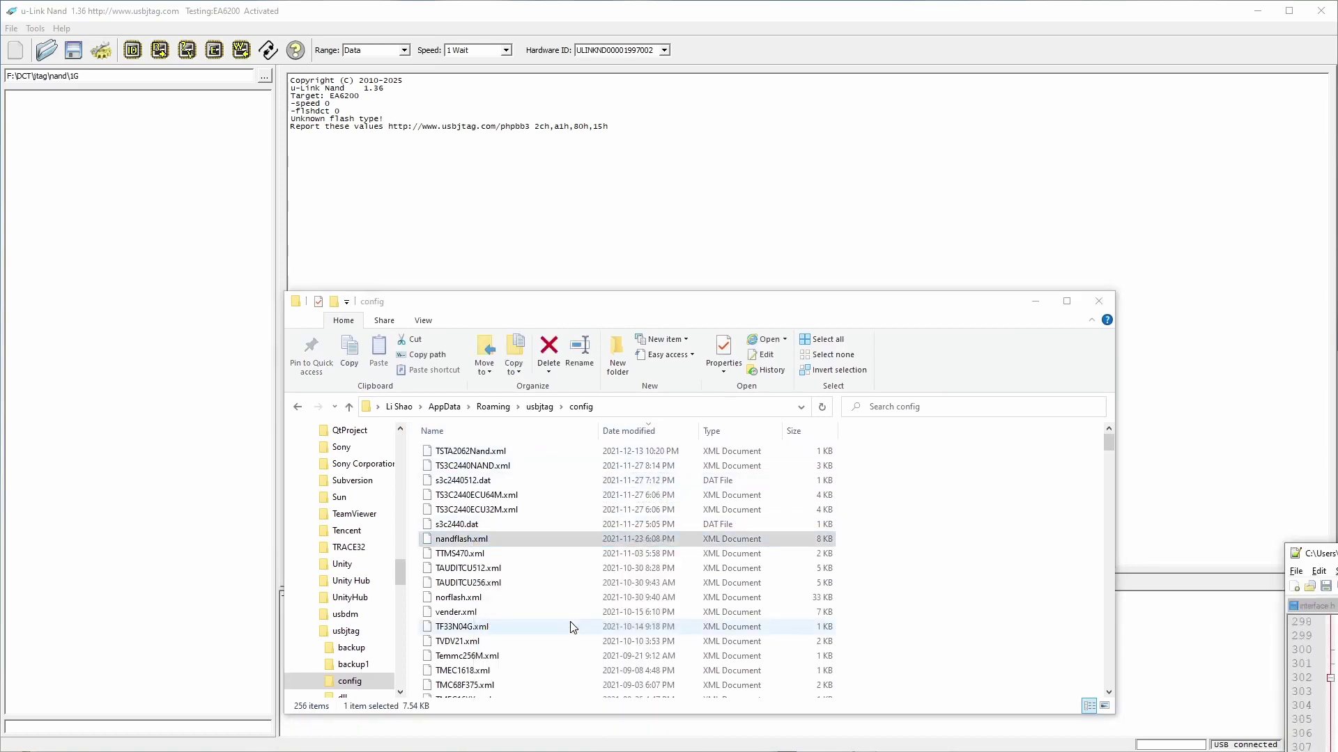
{"action": "left_click_drag", "start_coordinate": [1316, 553], "coordinate": [224, 1]}
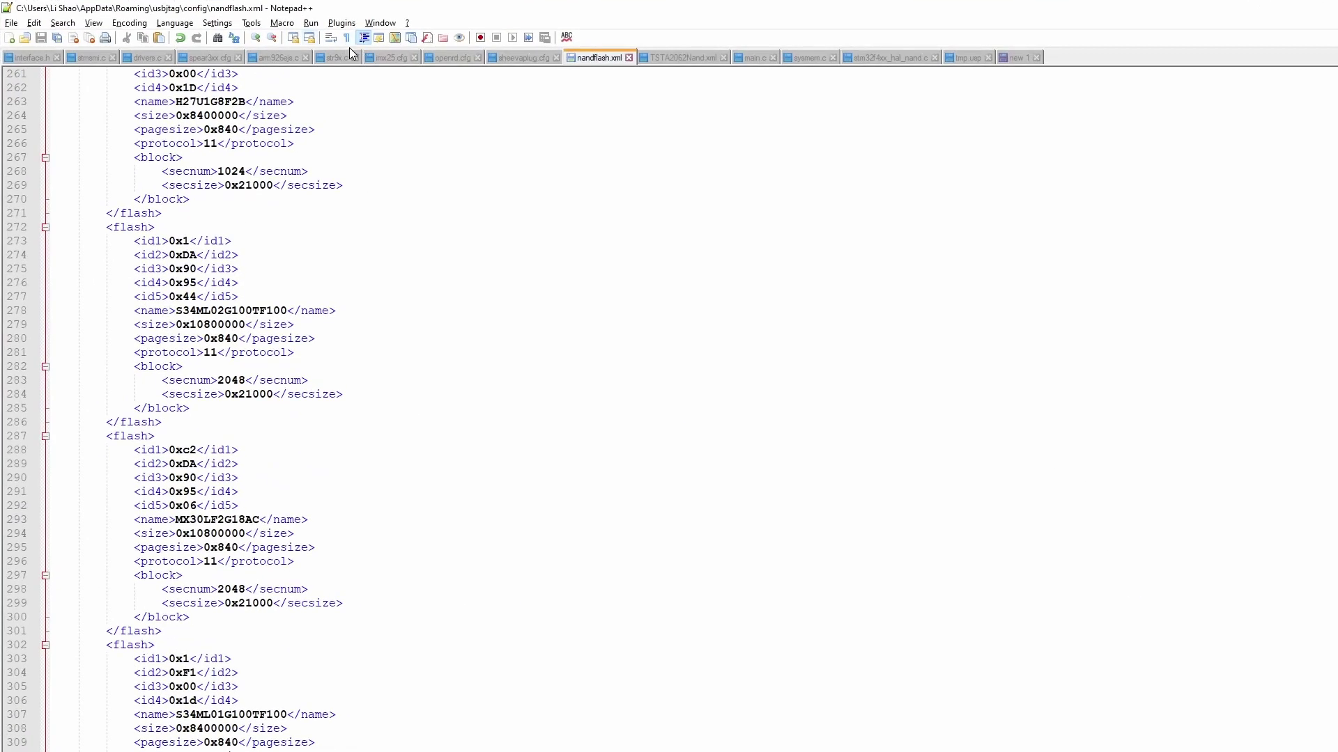
- Copy the MT29F1G08ABBDA entry (lines 1–14) from the 'new 1' scratch document, then return to nandflash.xml
{"action": "double_click", "coordinate": [504, 18]}
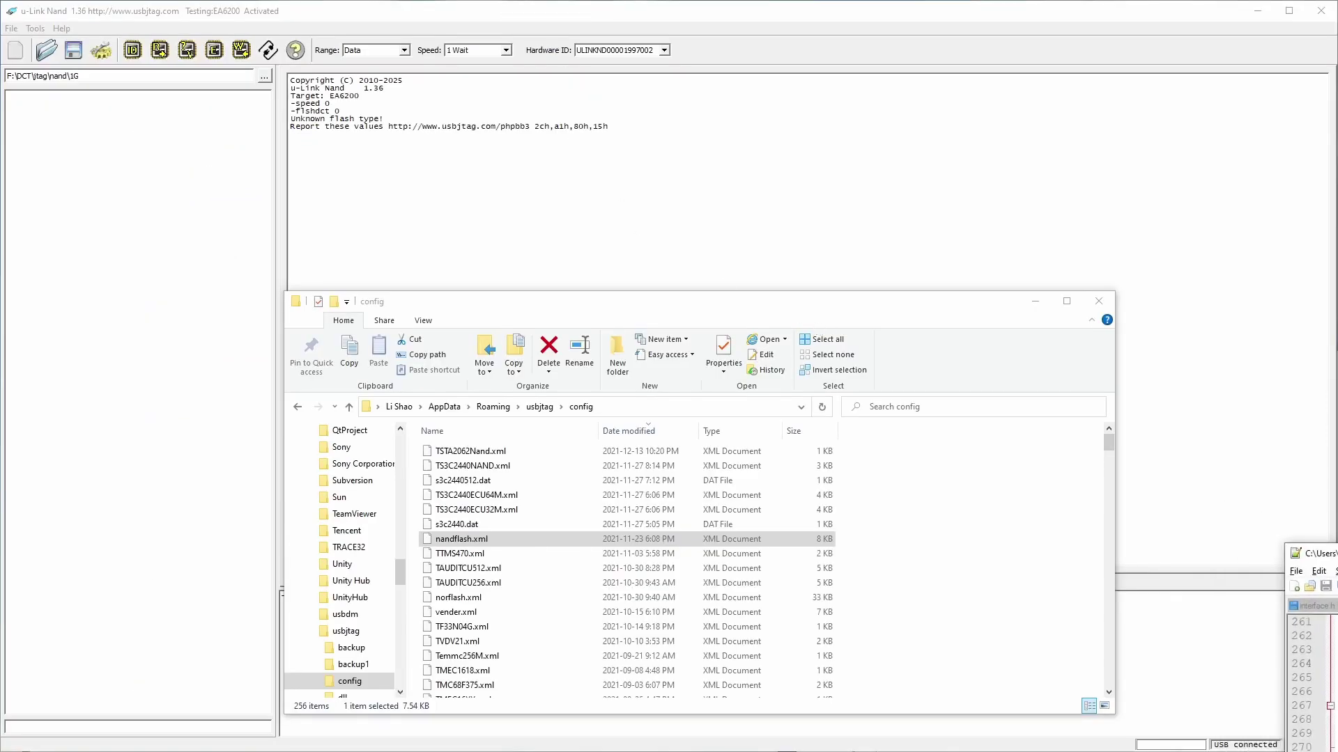
{"action": "left_click_drag", "start_coordinate": [1313, 553], "coordinate": [613, 7]}
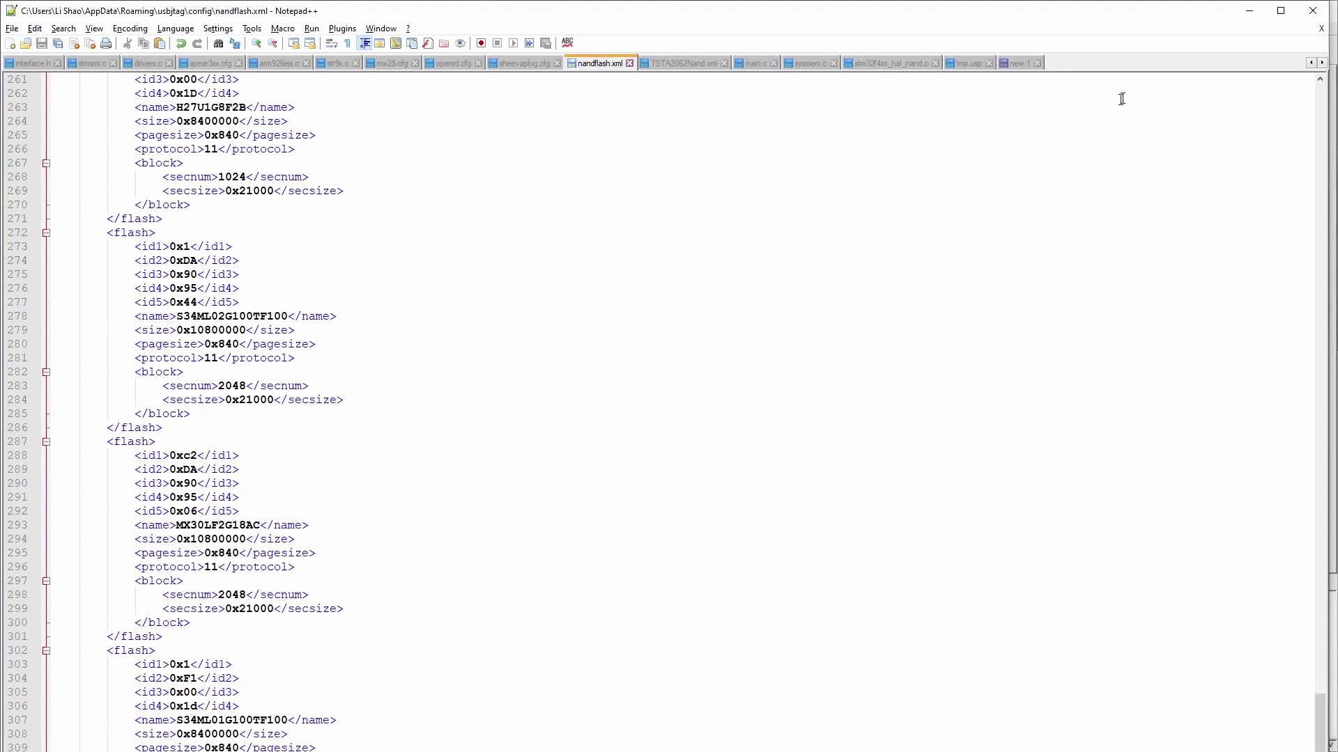
{"action": "left_click", "coordinate": [1016, 63]}
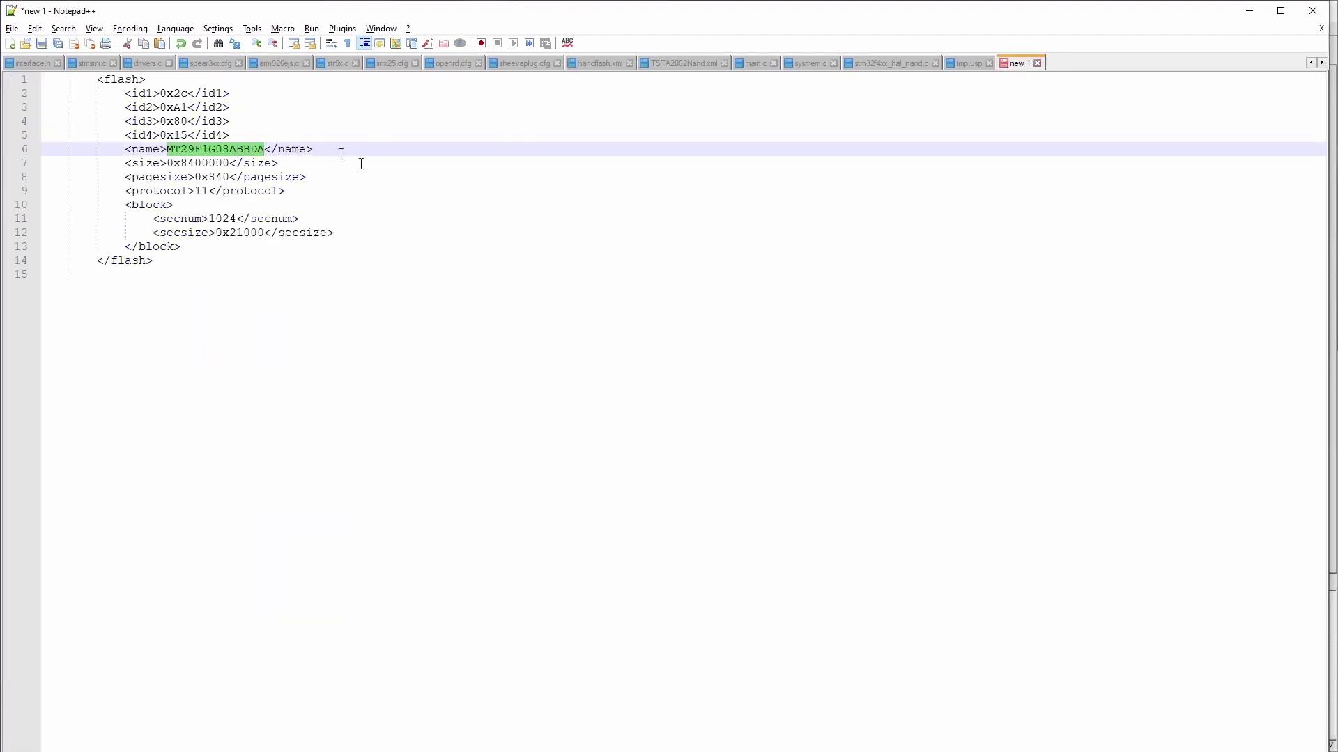
{"action": "left_click_drag", "start_coordinate": [214, 271], "coordinate": [2, 76]}
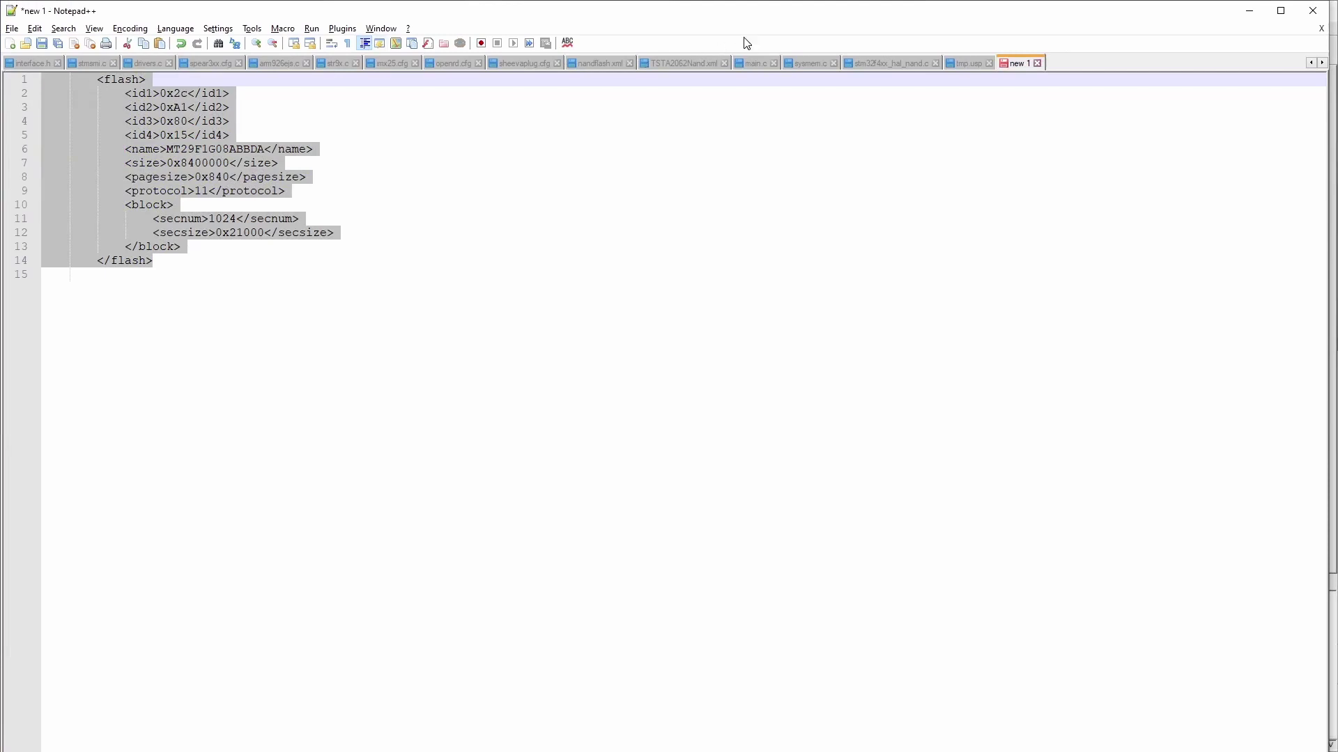
{"action": "left_click", "coordinate": [913, 141]}
{"action": "key", "text": "ctrl+Tab"}
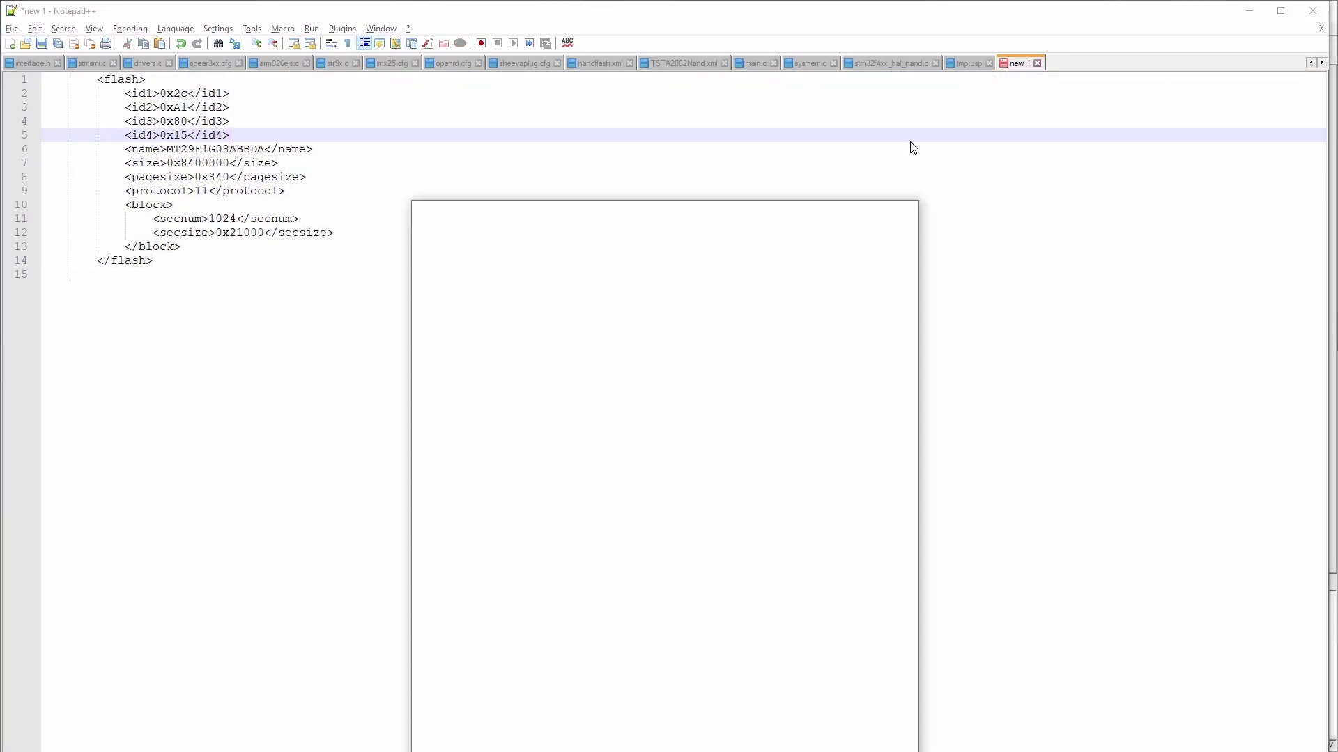
{"action": "scroll", "coordinate": [603, 293], "scroll_direction": "down", "scroll_amount": 12}
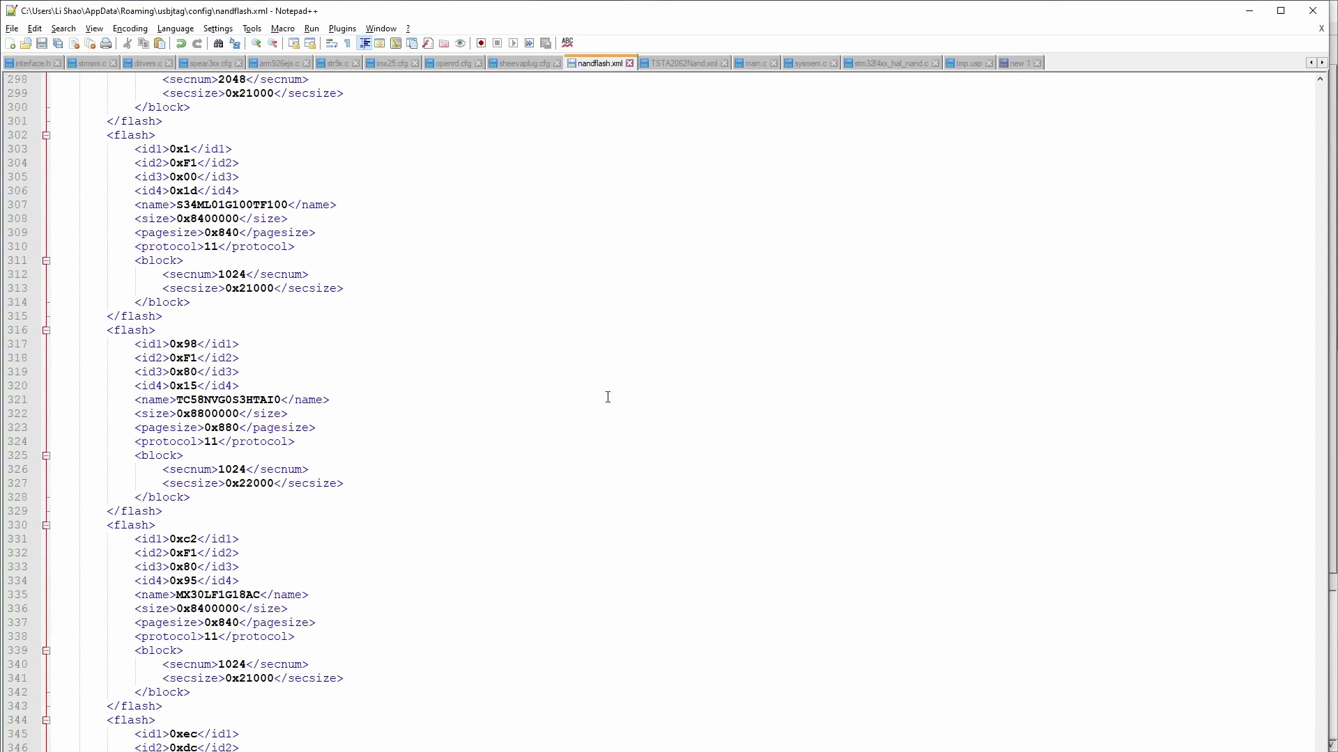
- Save nandflash.xml with the new MT29F1G08ABBDA entry at its end
{"action": "scroll", "coordinate": [608, 397], "scroll_direction": "down", "scroll_amount": 4}
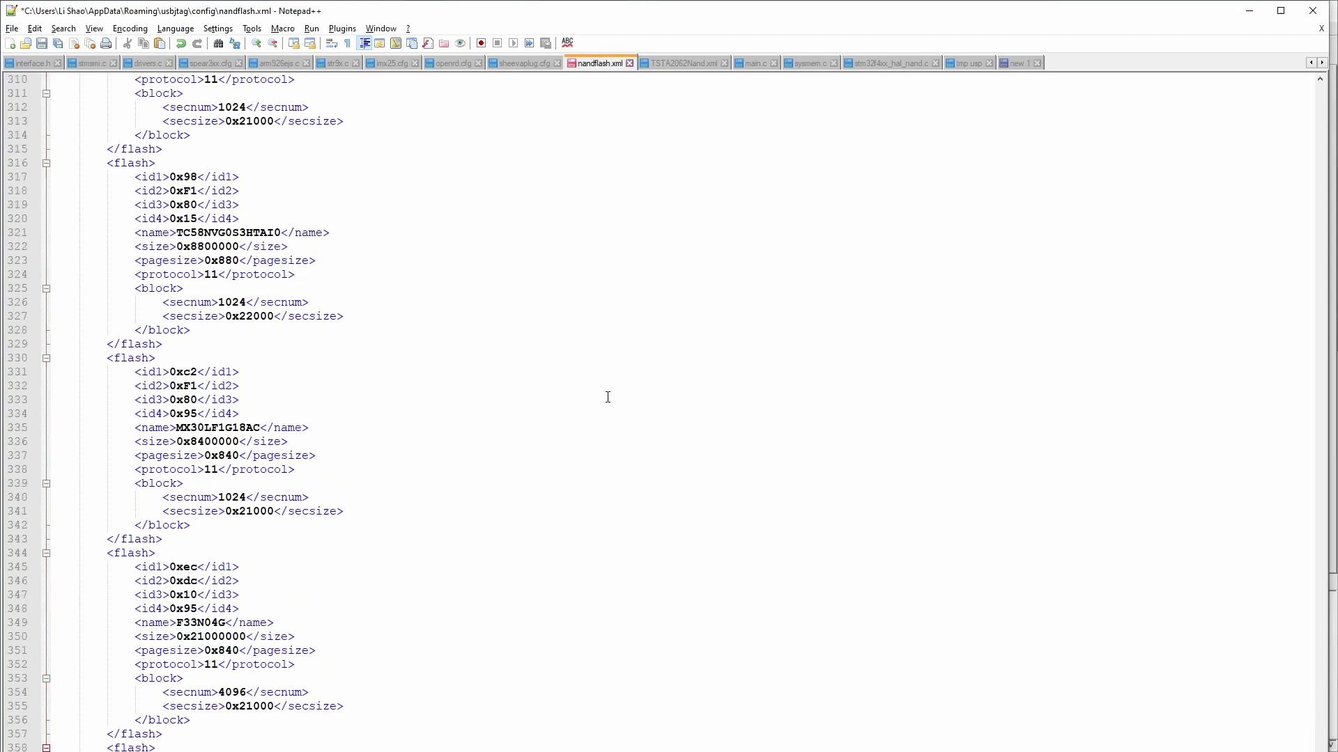
{"action": "scroll", "coordinate": [607, 397], "scroll_direction": "down", "scroll_amount": 1}
{"action": "key", "text": "ctrl+s"}
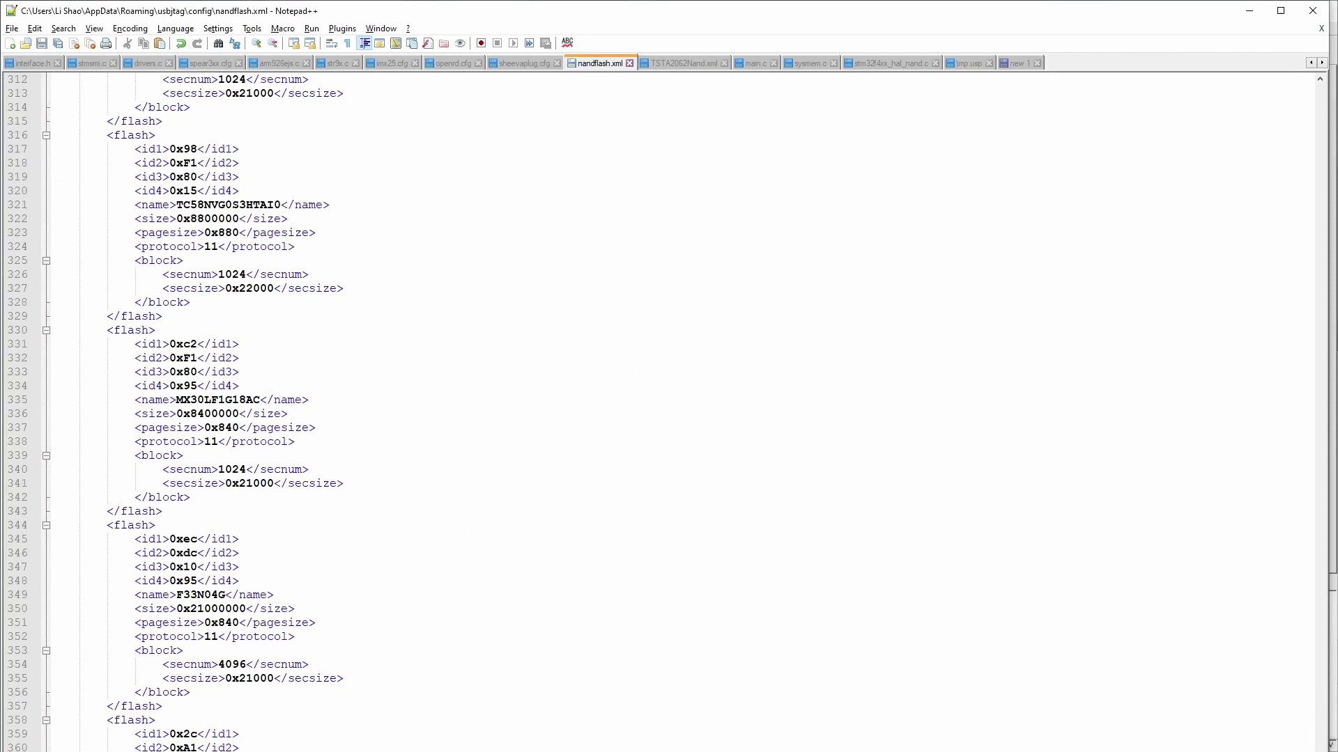
- Compare the entry's ID bytes 0x2c, 0xA1, 0x80, 0x15 against those reported in u-Link Nand
{"action": "key", "text": "alt+Tab"}
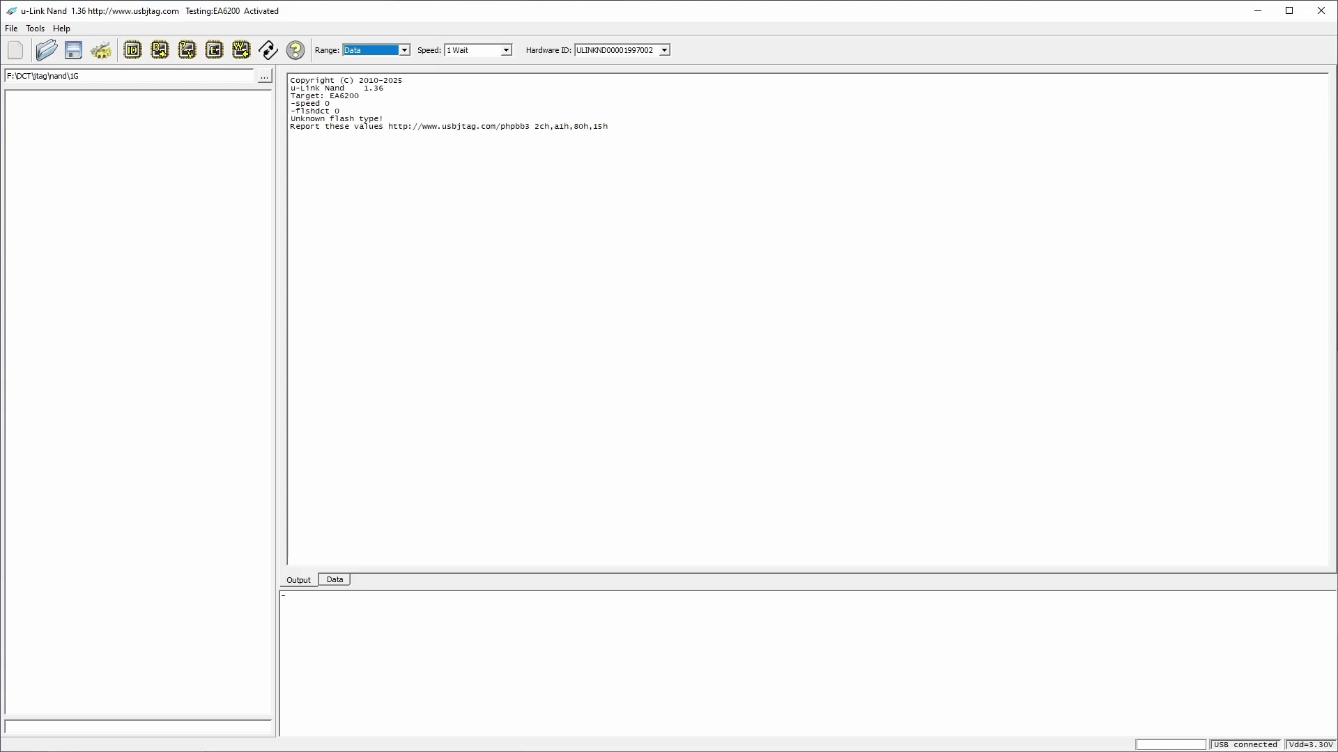
{"action": "key", "text": "alt+Tab"}
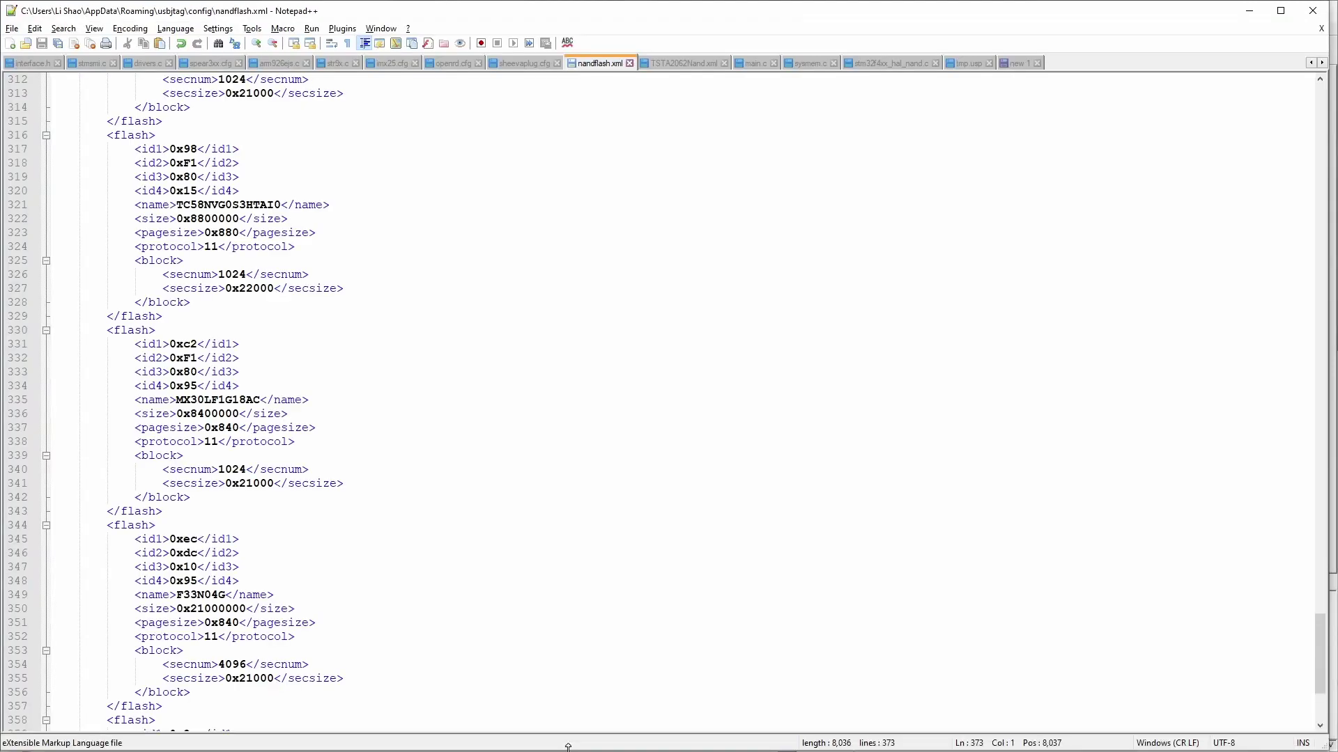
{"action": "scroll", "coordinate": [569, 675], "scroll_direction": "down", "scroll_amount": 5}
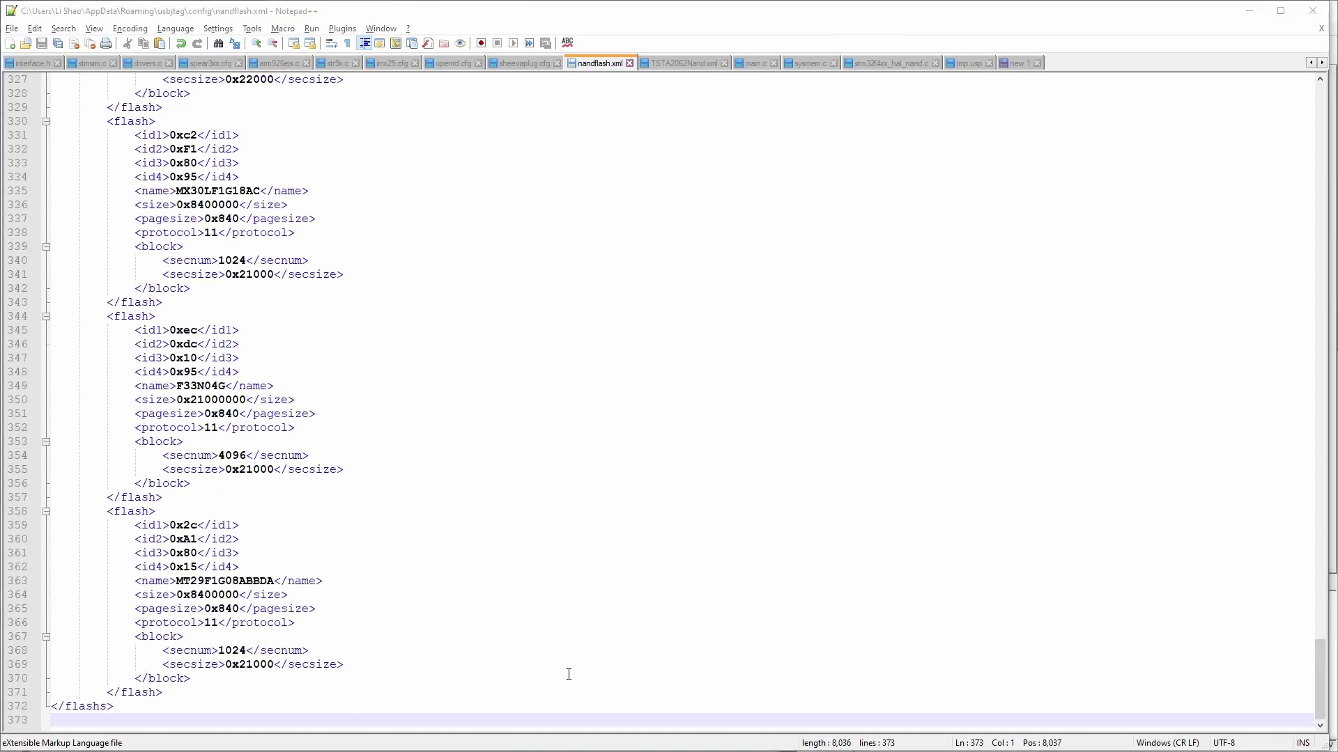
{"action": "key", "text": "alt+Tab"}
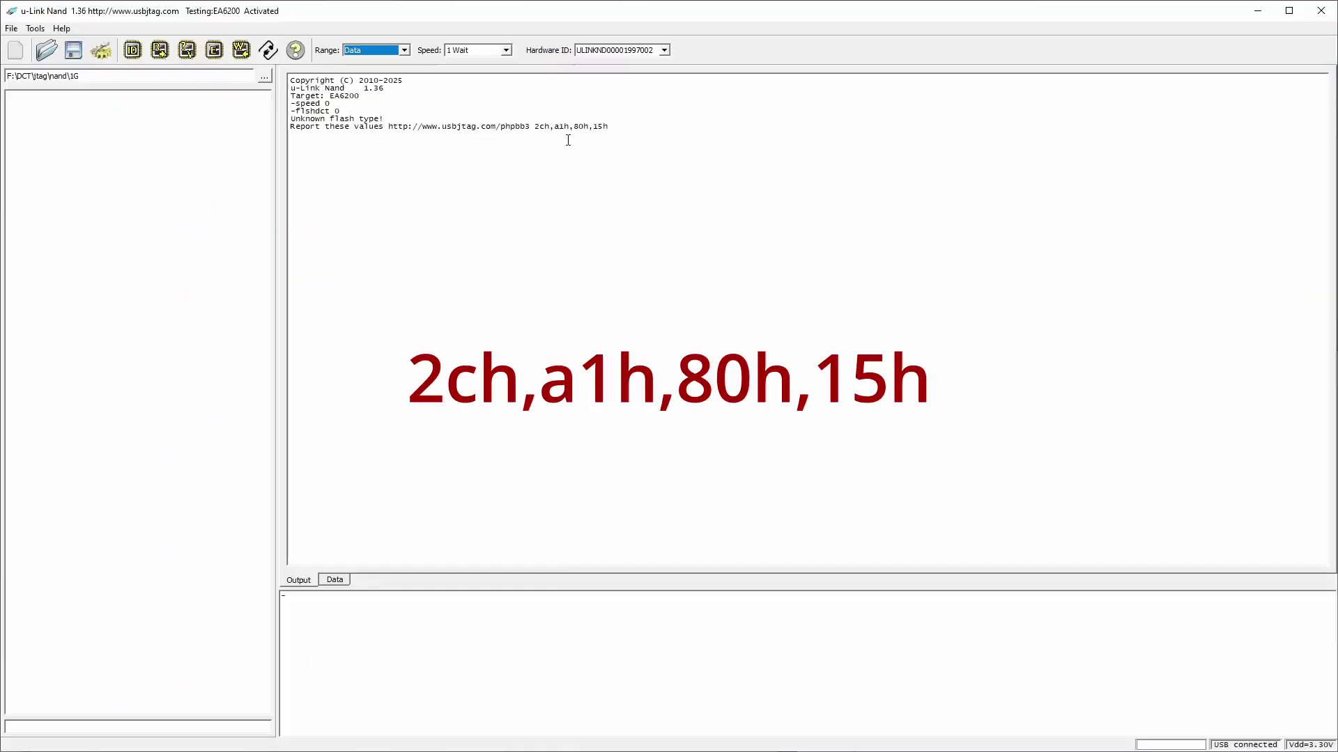
{"action": "key", "text": "alt+Tab"}
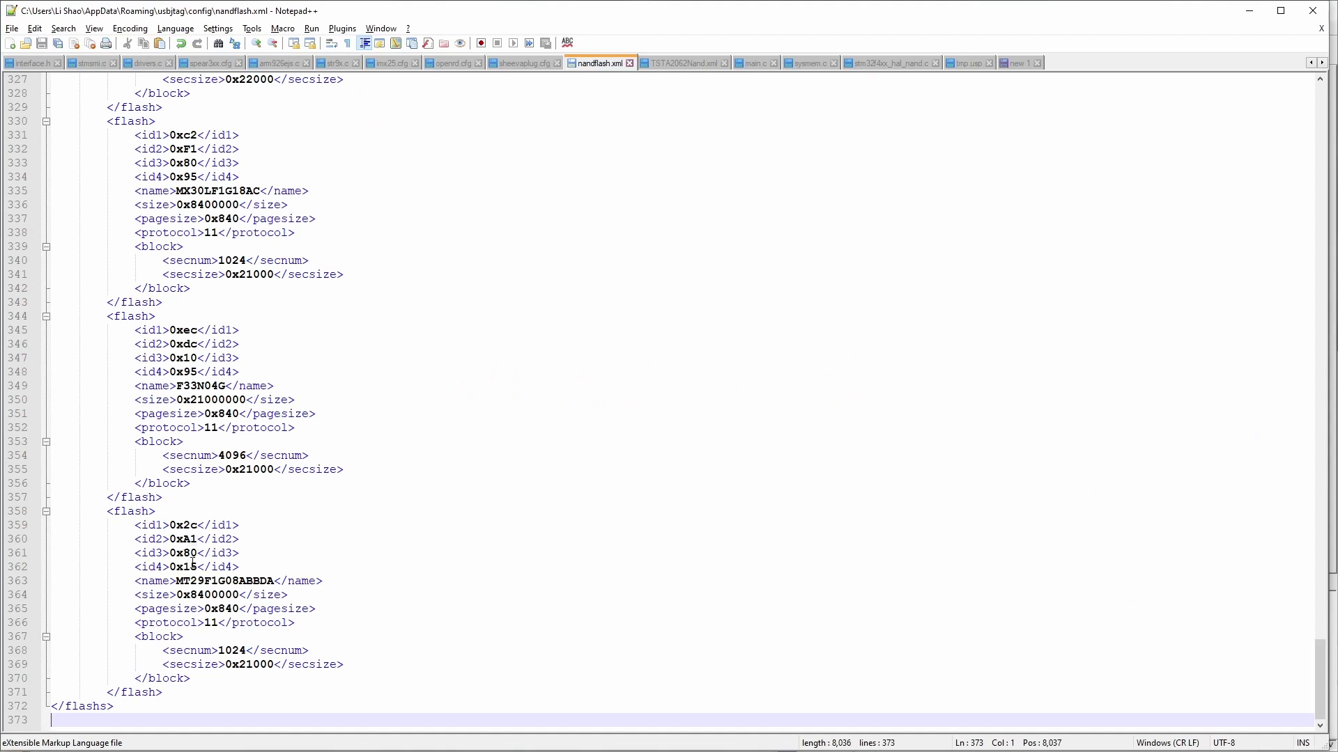
{"action": "double_click", "coordinate": [214, 580]}
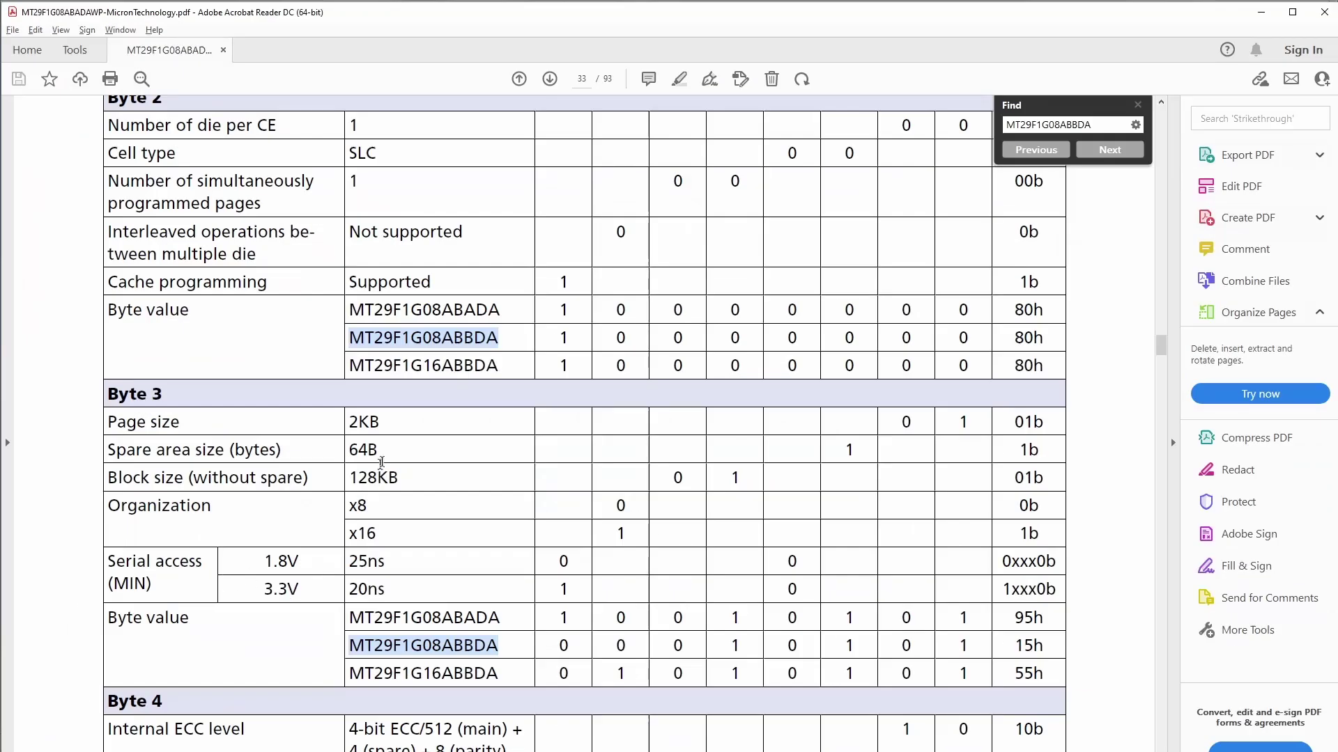
{"action": "double_click", "coordinate": [398, 337]}
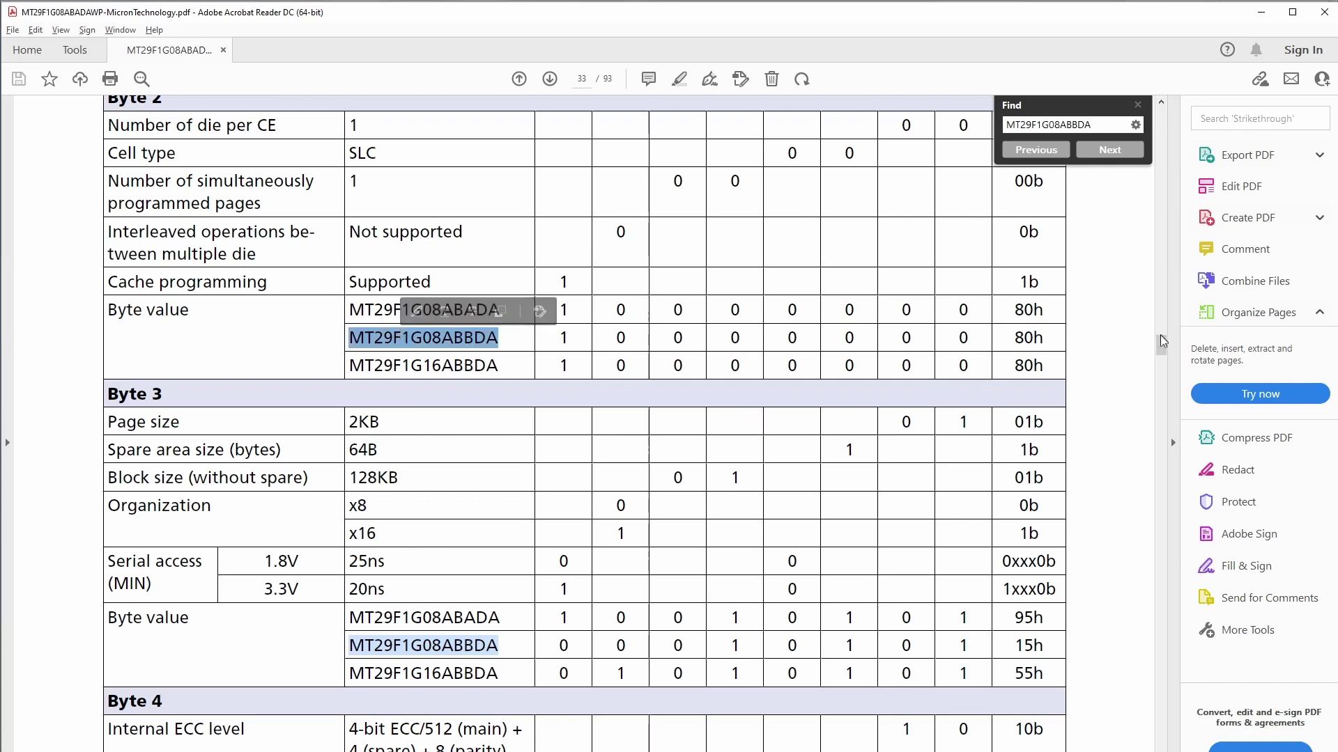
{"action": "left_click_drag", "start_coordinate": [1160, 348], "coordinate": [1160, 115]}
{"action": "scroll", "coordinate": [446, 505], "scroll_direction": "down", "scroll_amount": 2}
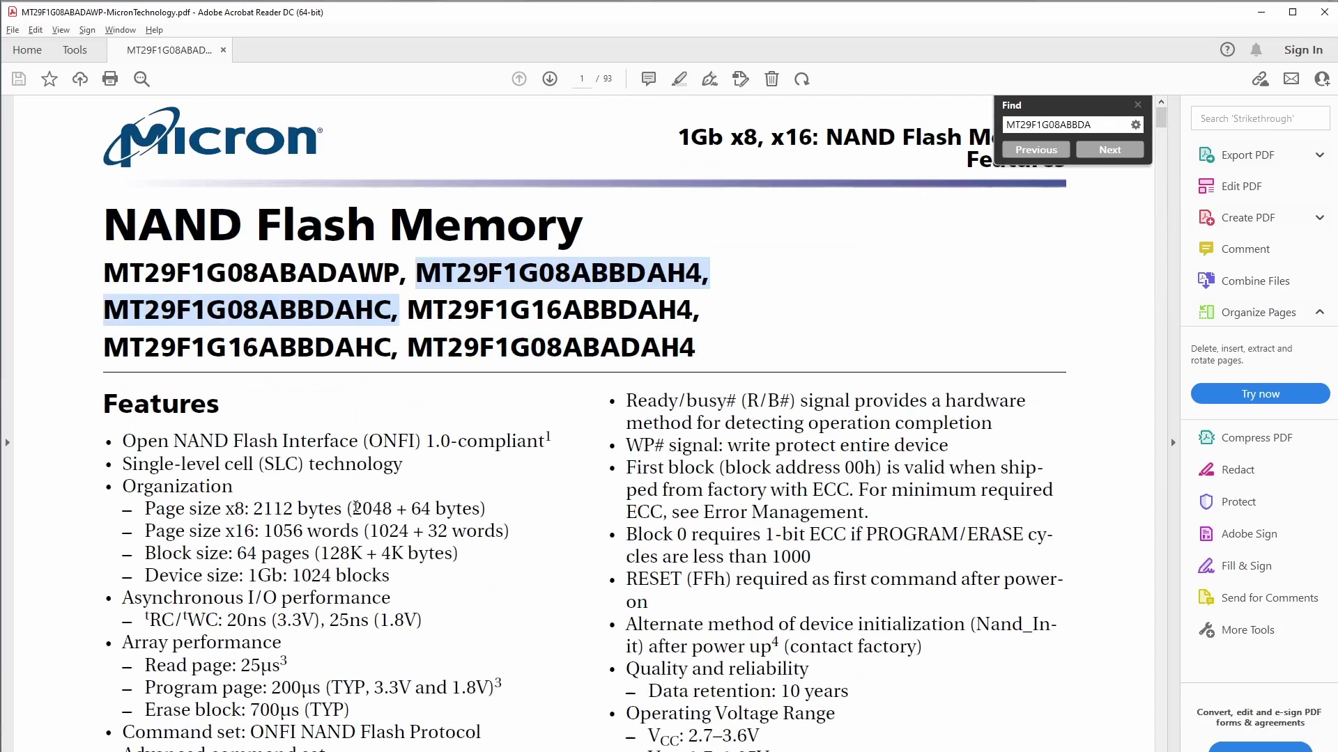
{"action": "left_click_drag", "start_coordinate": [353, 508], "coordinate": [391, 508]}
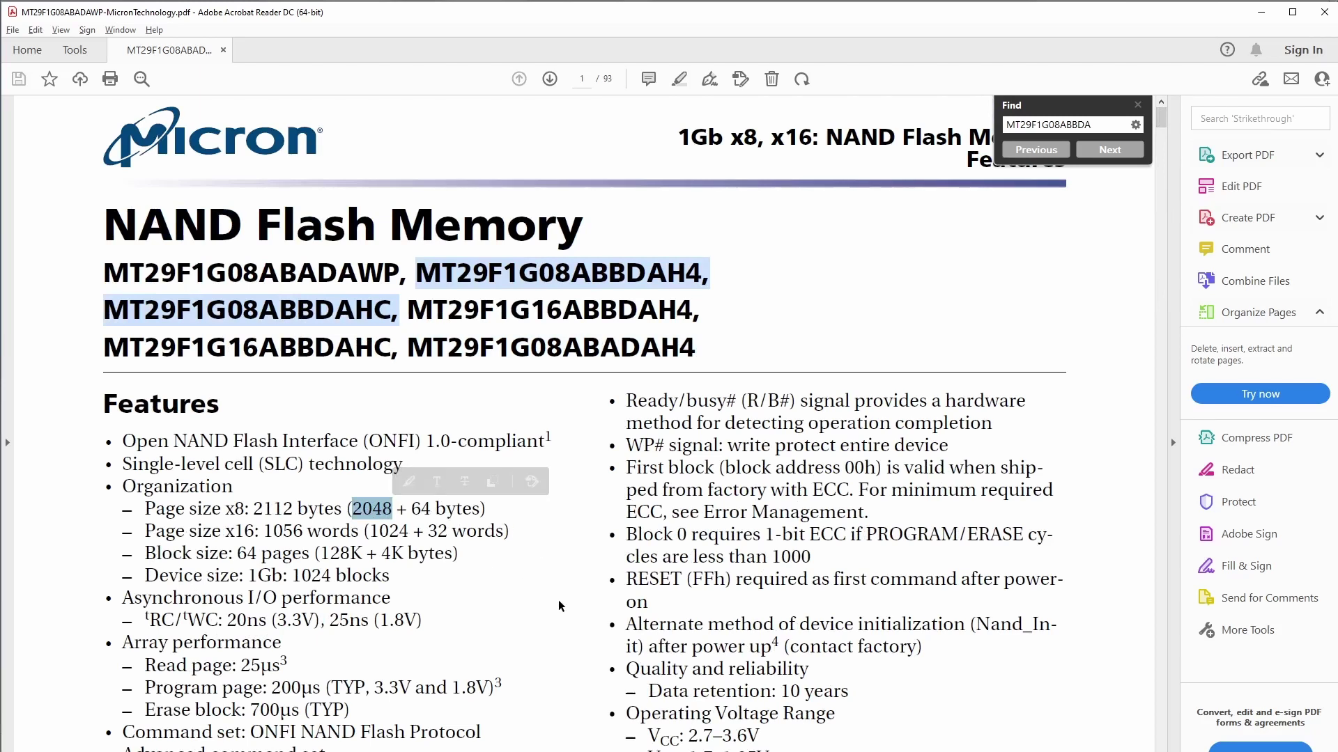
{"action": "key", "text": "alt+Tab"}
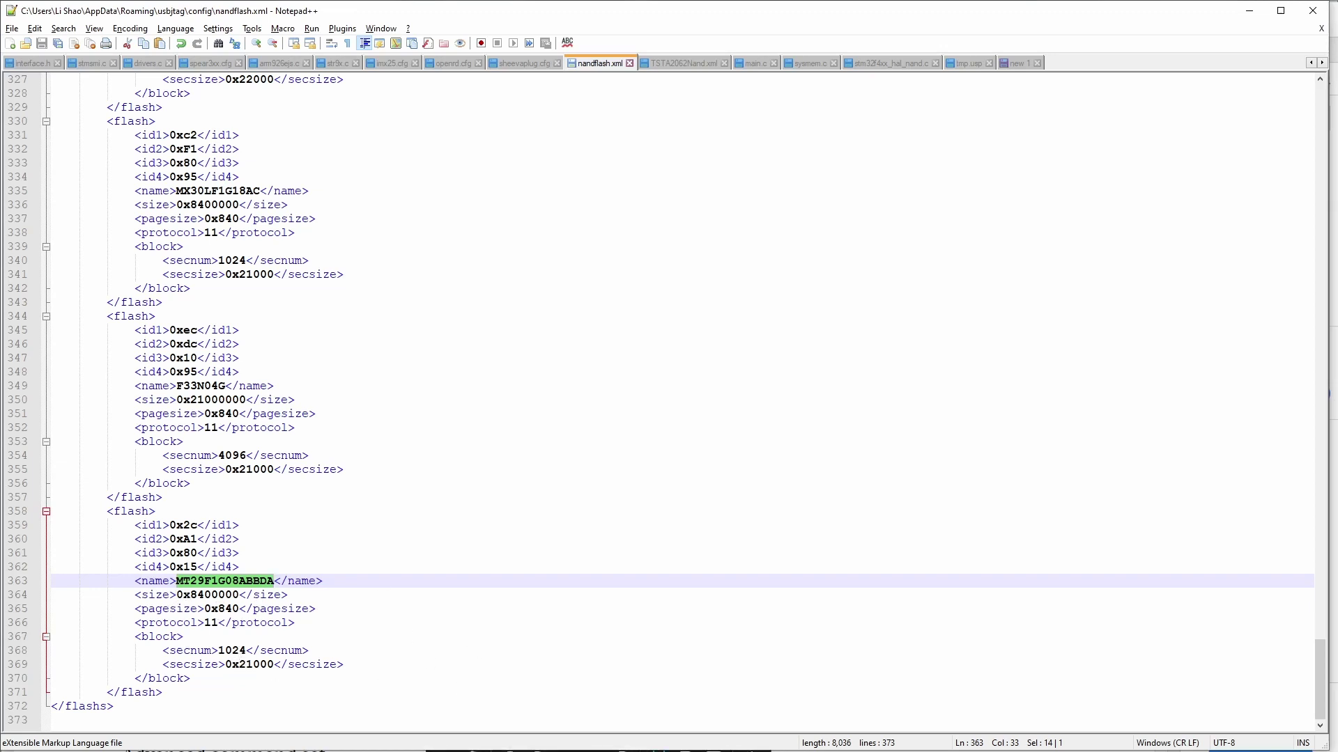
- Close u-Link Nand and relaunch it from the shortcut in the USBJTAG NT folder
{"action": "key", "text": "alt+Tab"}
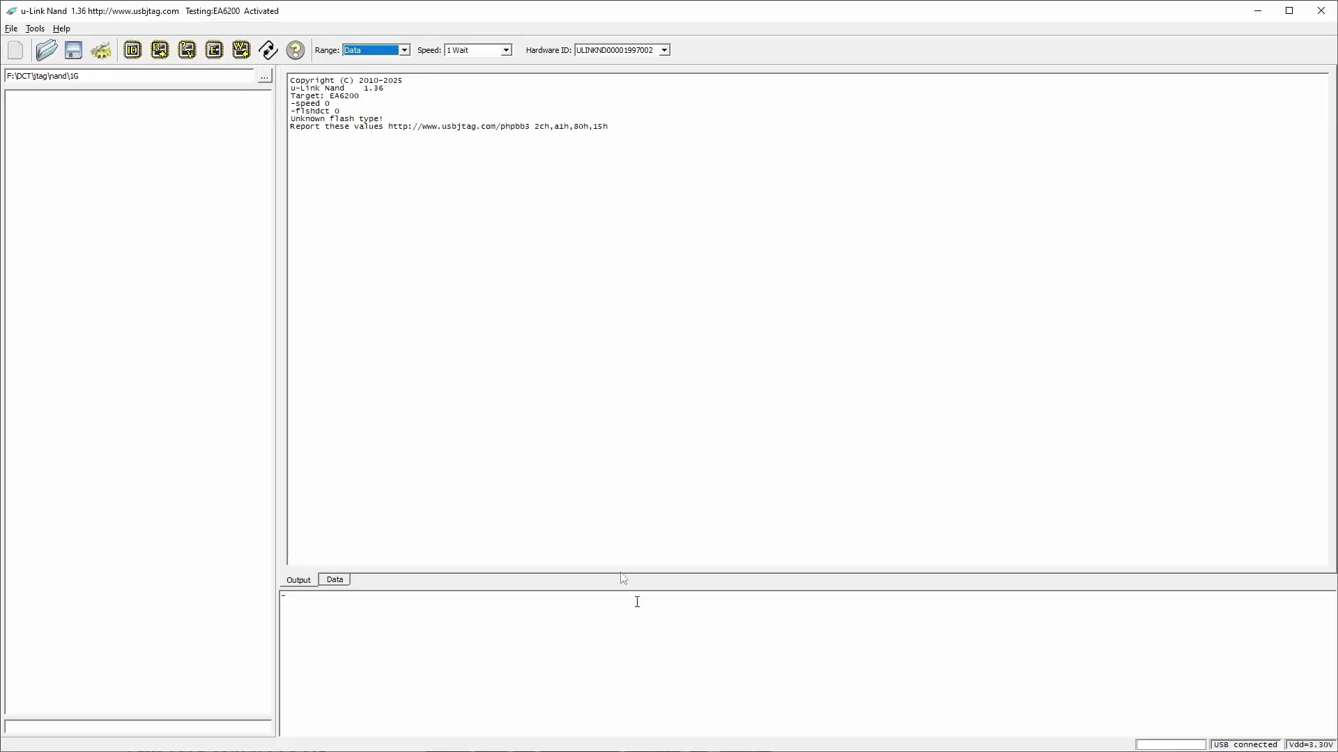
{"action": "left_click", "coordinate": [1320, 11]}
{"action": "left_click", "coordinate": [791, 163]}
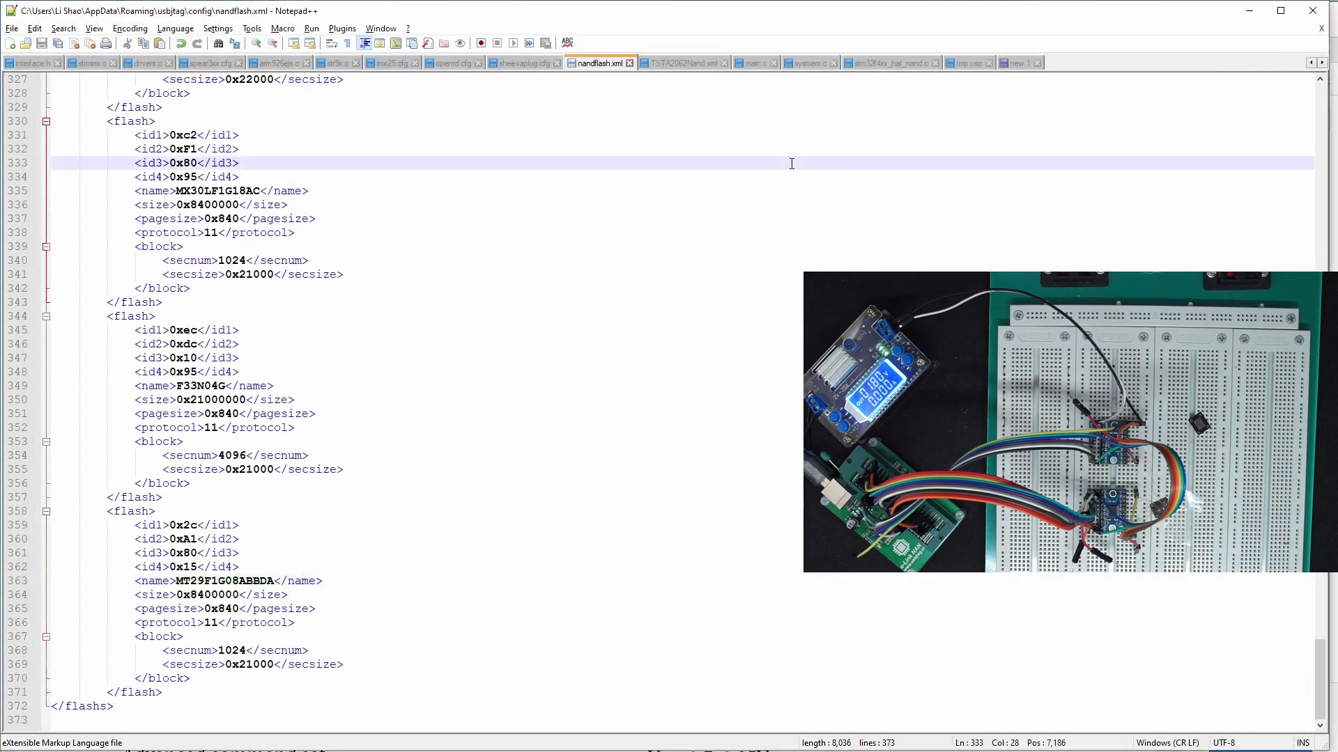
{"action": "mouse_move", "coordinate": [1143, 749]}
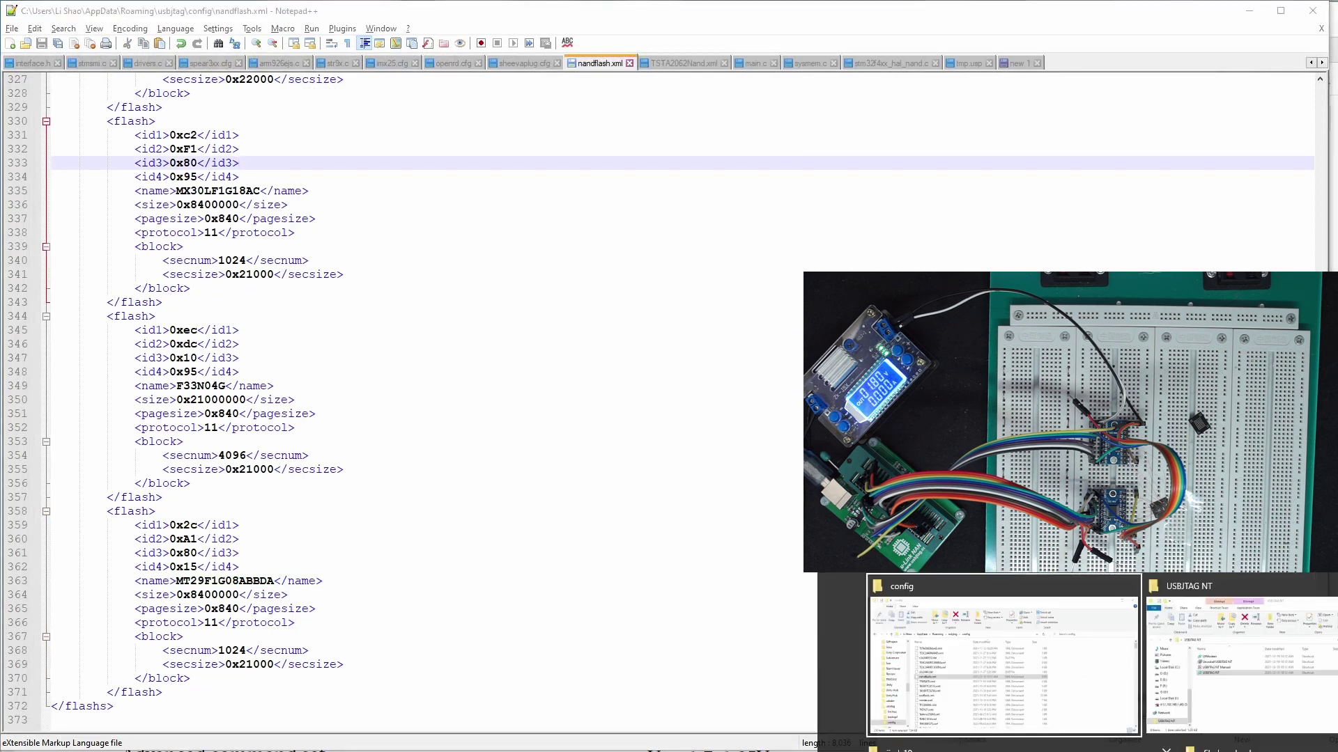
{"action": "left_click", "coordinate": [1240, 662]}
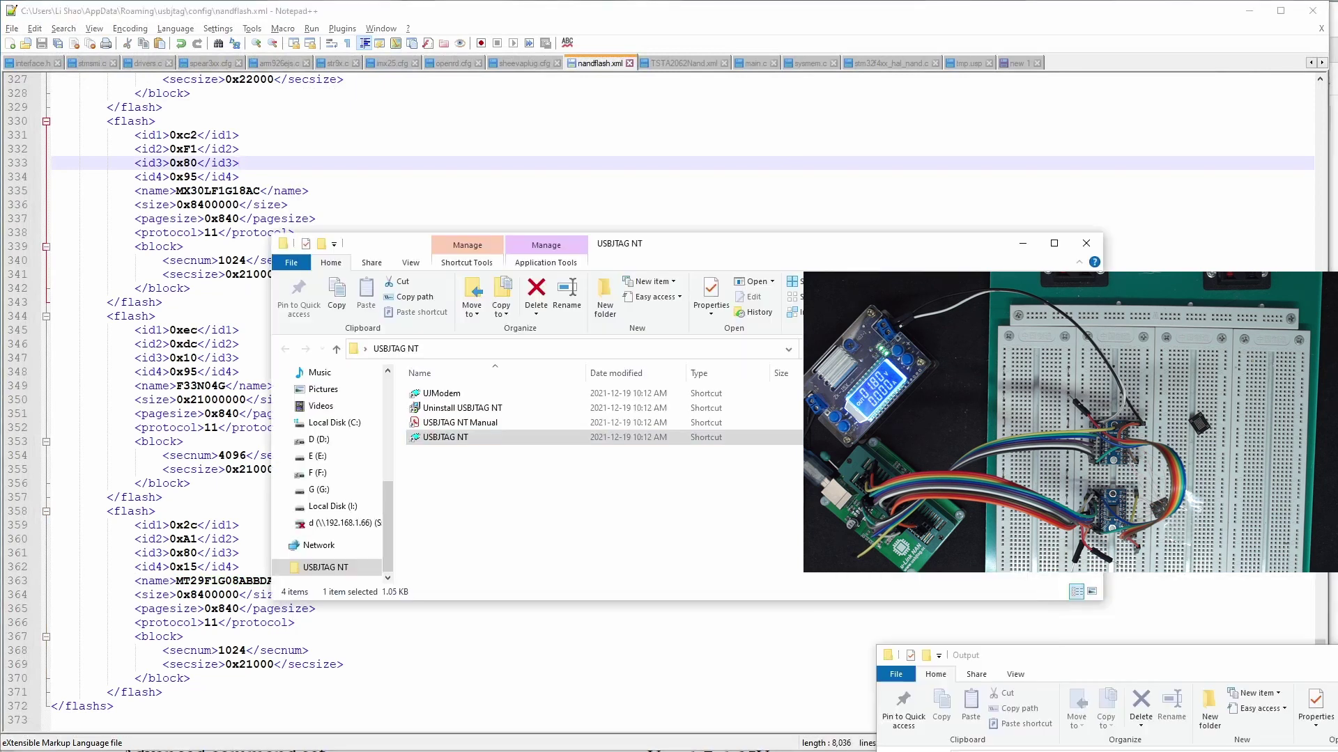
{"action": "double_click", "coordinate": [524, 437]}
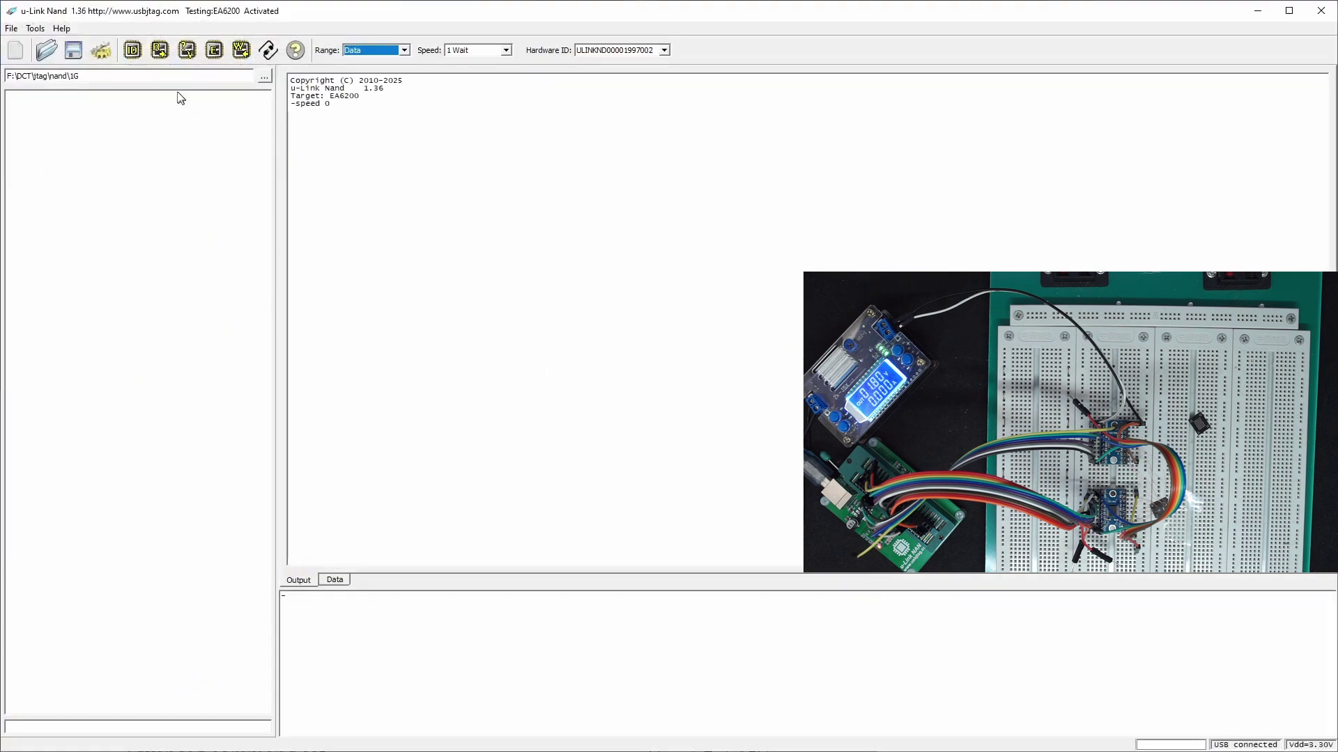
- Identify the chip as MT29F1G08ABBDA with the ID button and set Speed to 3 Wait
{"action": "left_click", "coordinate": [137, 56]}
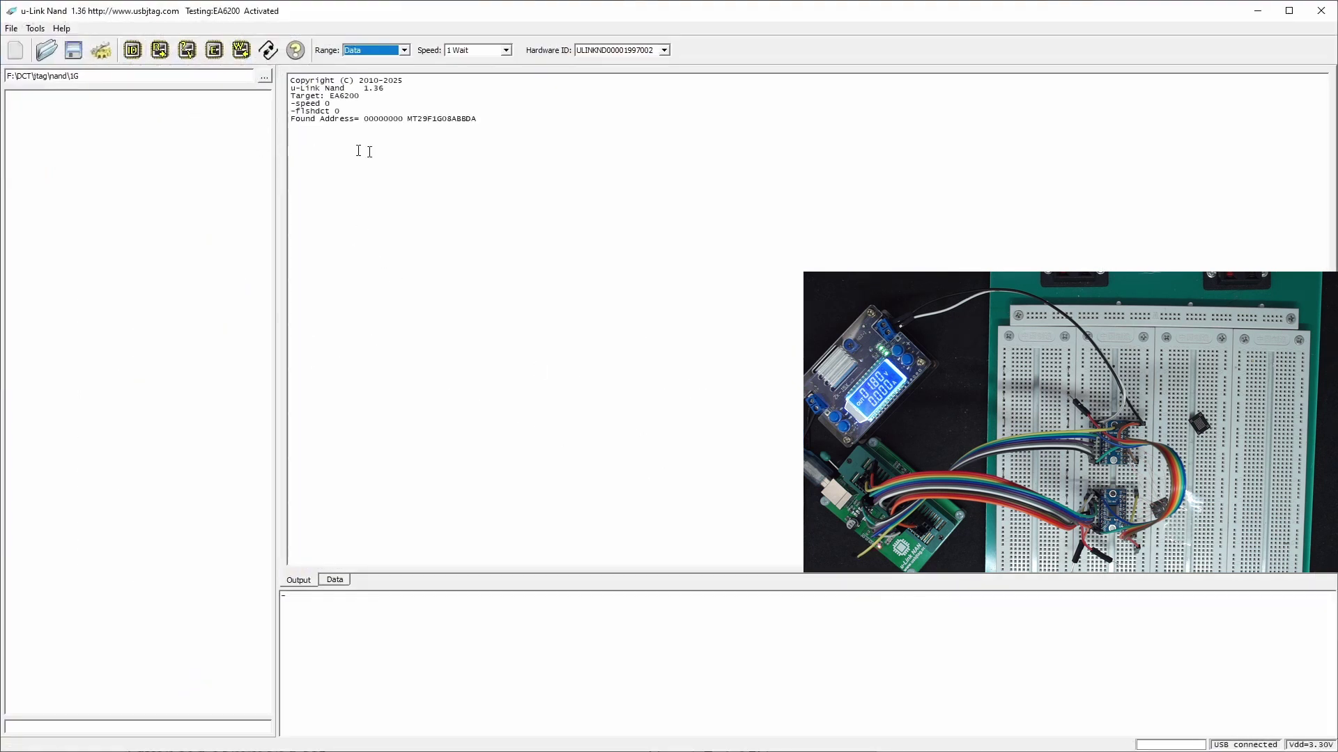
{"action": "left_click", "coordinate": [507, 51]}
{"action": "left_click", "coordinate": [481, 60]}
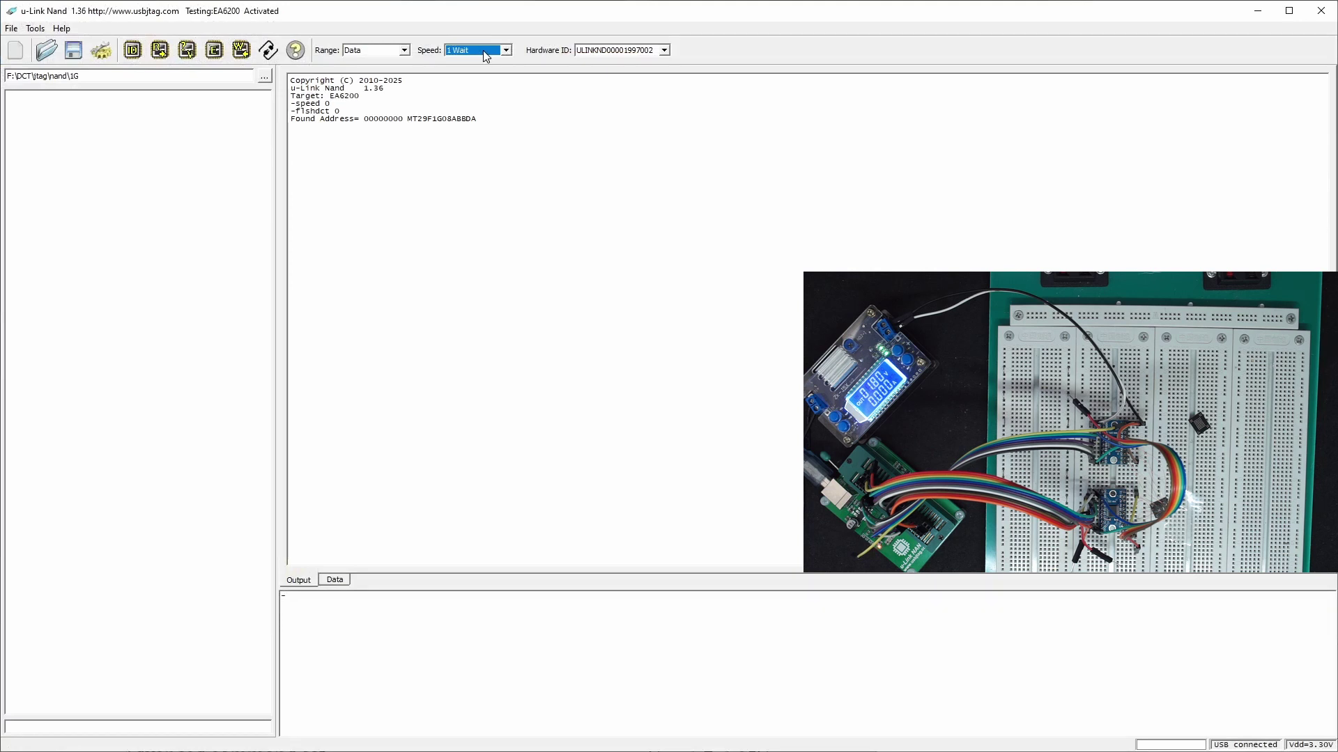
{"action": "left_click", "coordinate": [486, 53]}
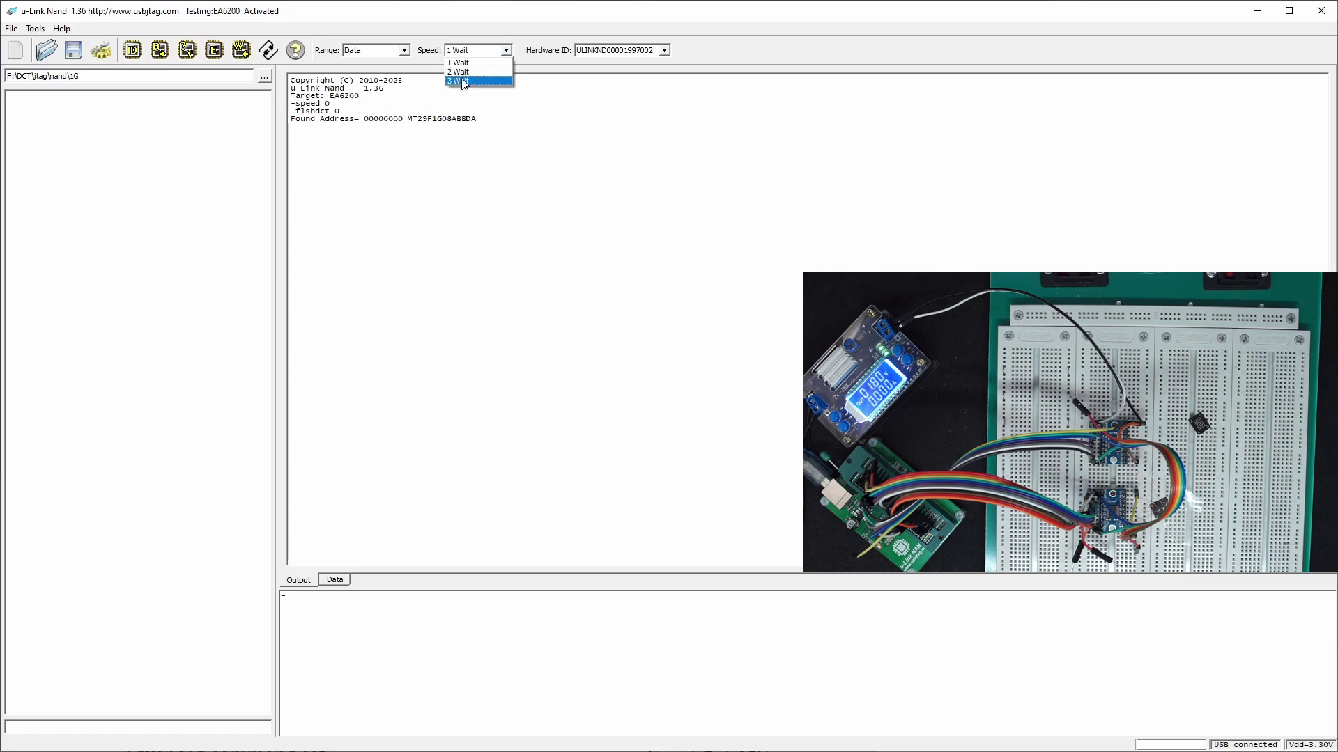
{"action": "left_click", "coordinate": [462, 81]}
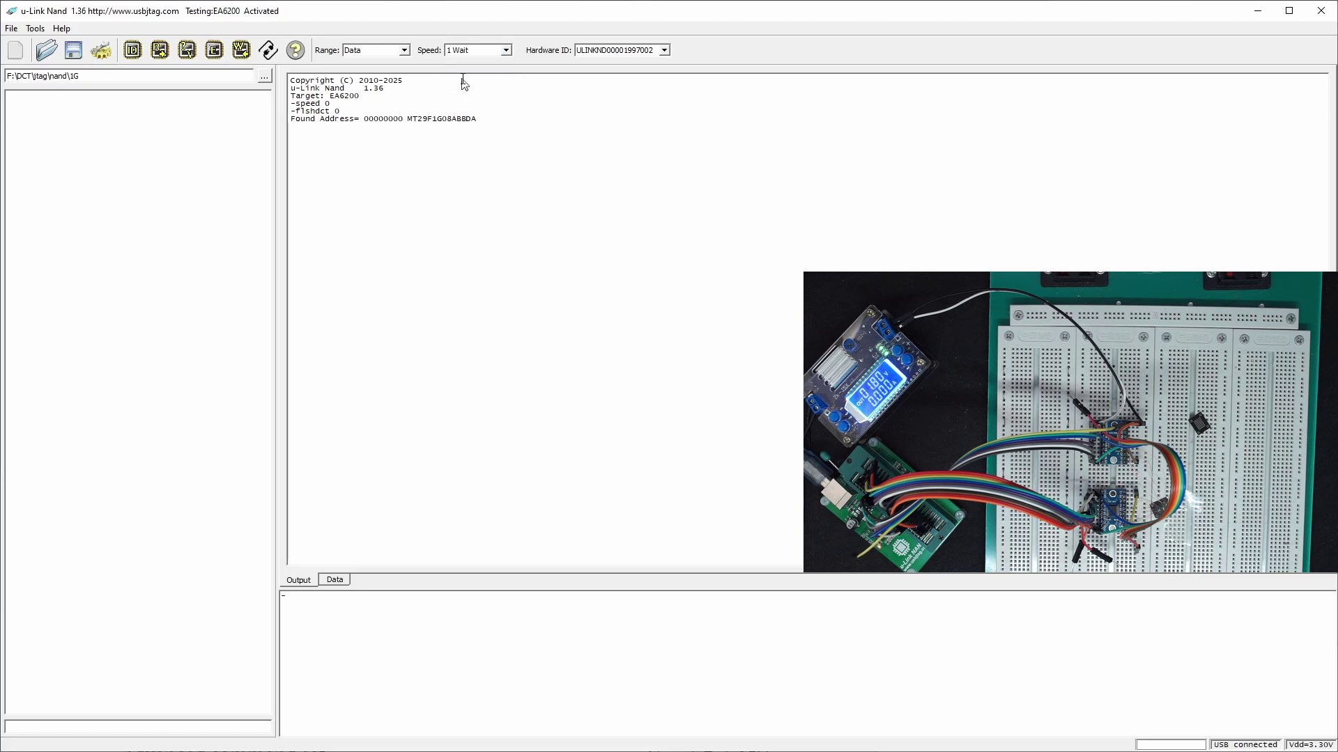
- Read the Data range and view its hex dump, checking the Output log for the 00:03:14 completion
{"action": "left_click", "coordinate": [160, 51]}
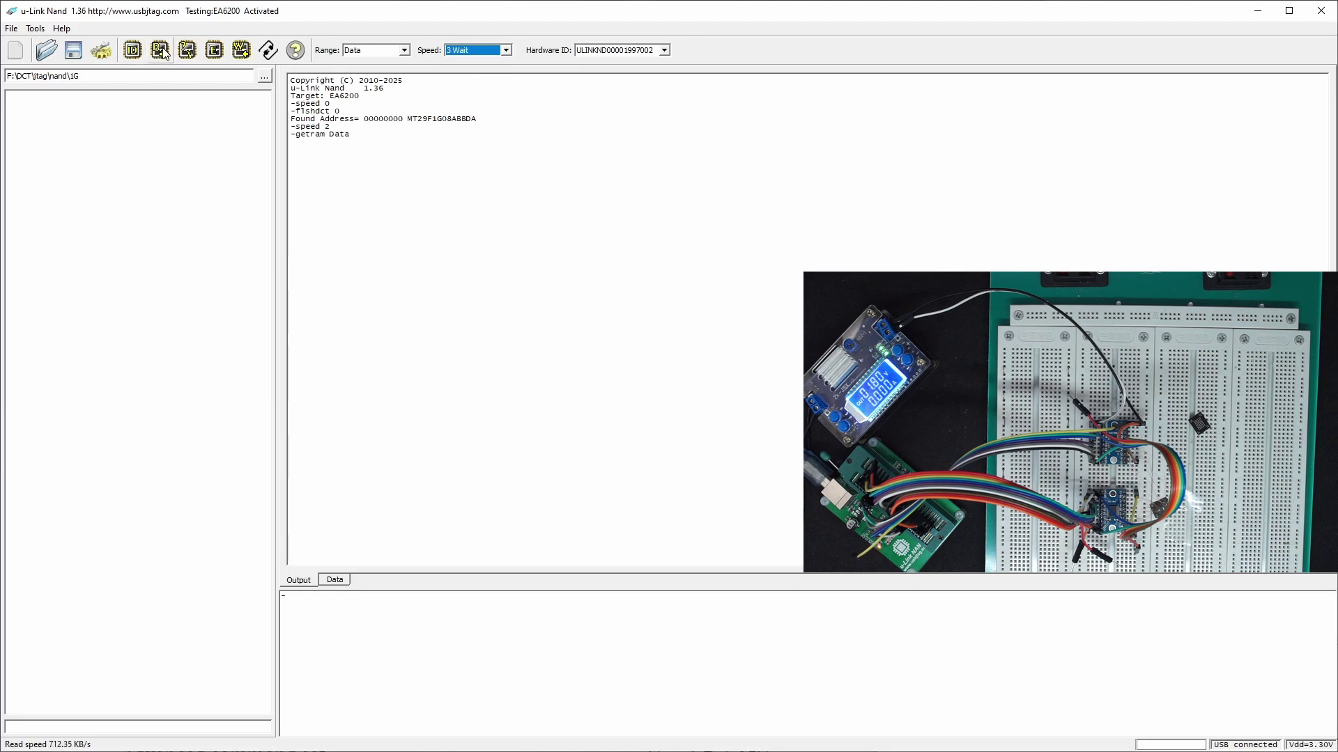
{"action": "left_click", "coordinate": [340, 581]}
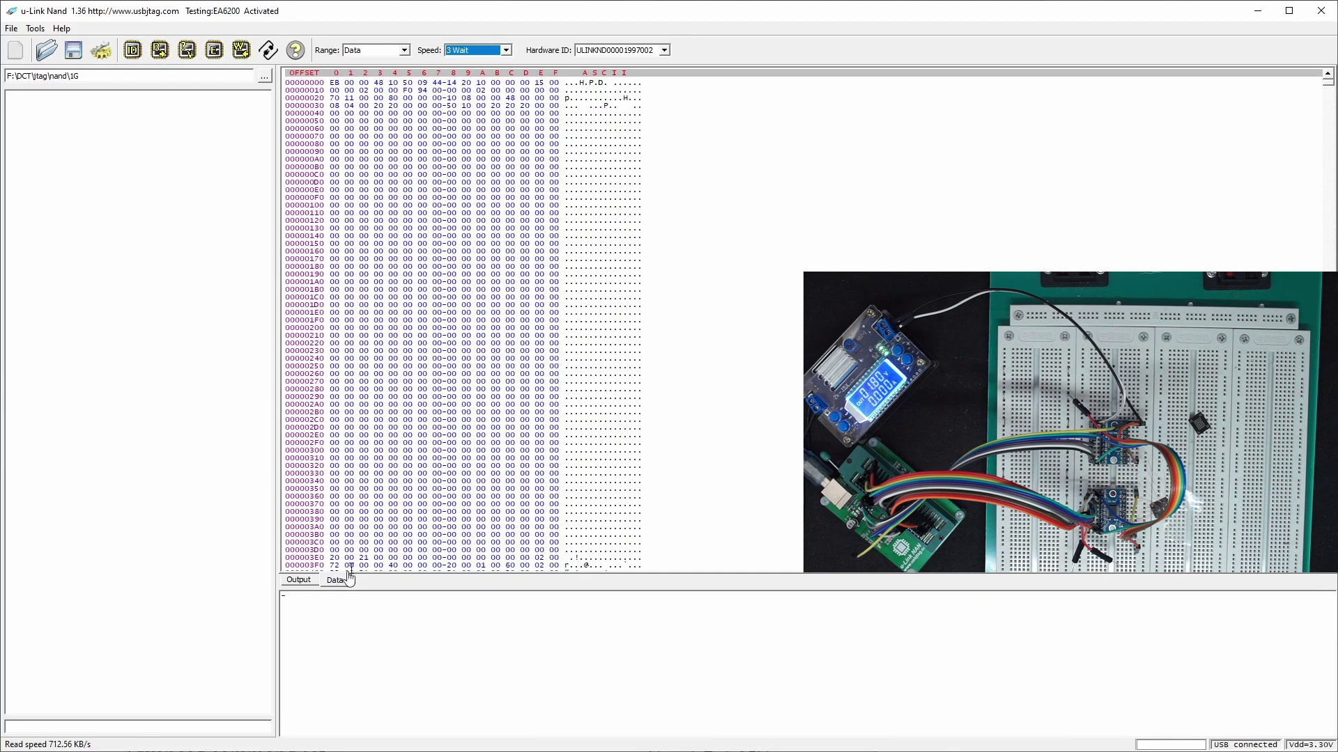
{"action": "left_click", "coordinate": [569, 168]}
{"action": "scroll", "coordinate": [570, 168], "scroll_direction": "down", "scroll_amount": 7}
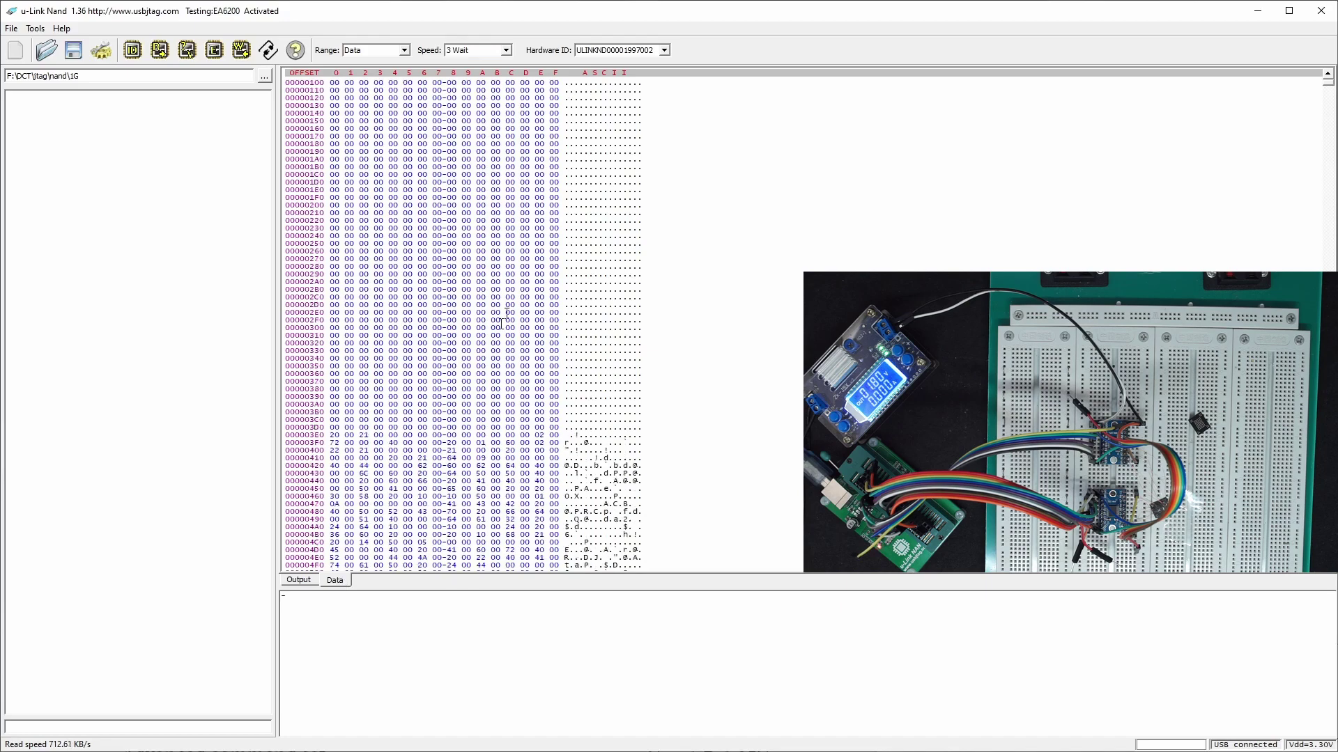
{"action": "left_click", "coordinate": [297, 582]}
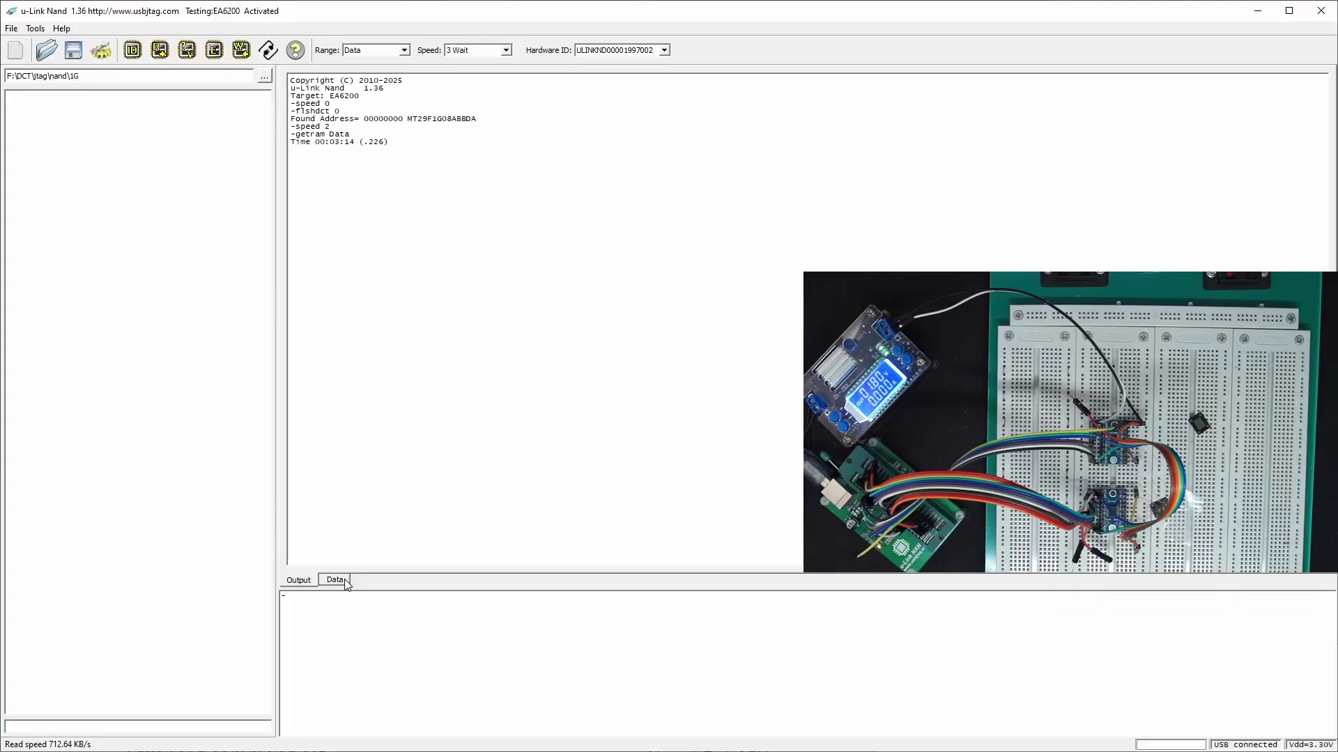
{"action": "left_click", "coordinate": [342, 580]}
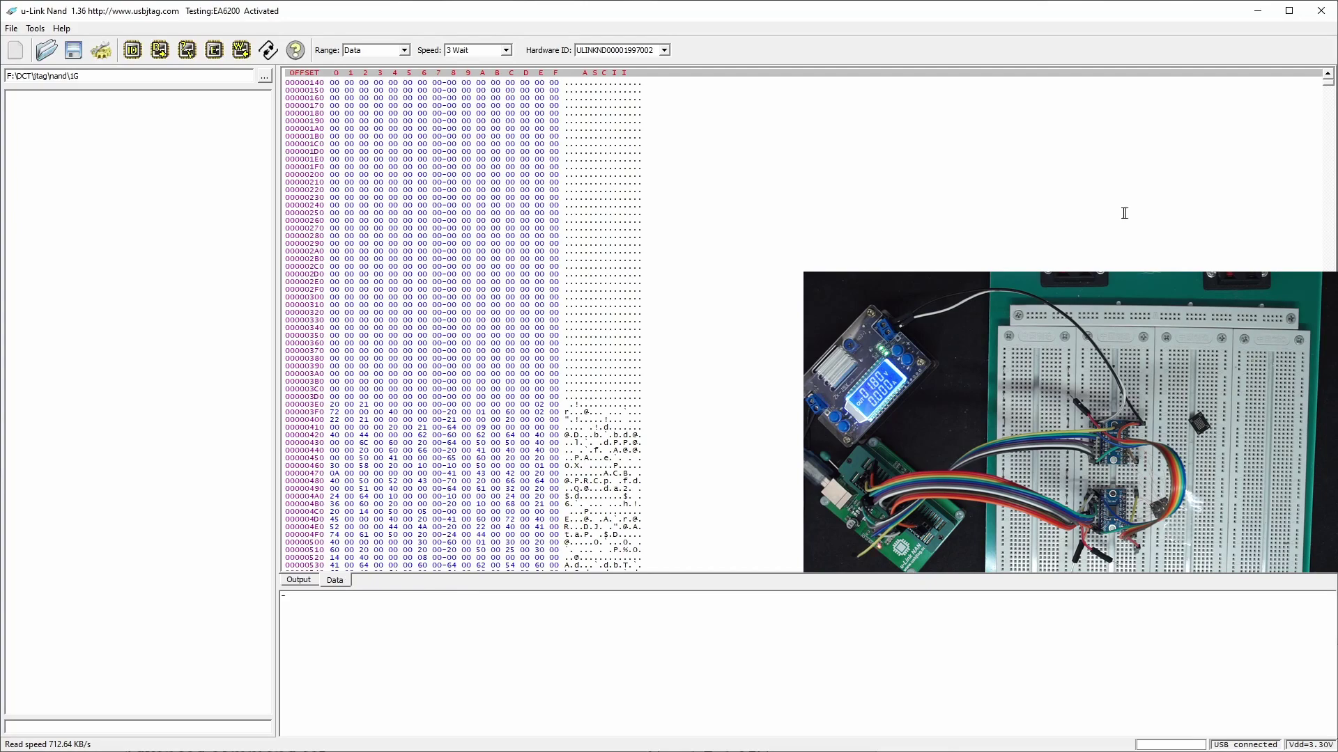
{"action": "left_click_drag", "start_coordinate": [1331, 90], "coordinate": [1331, 460]}
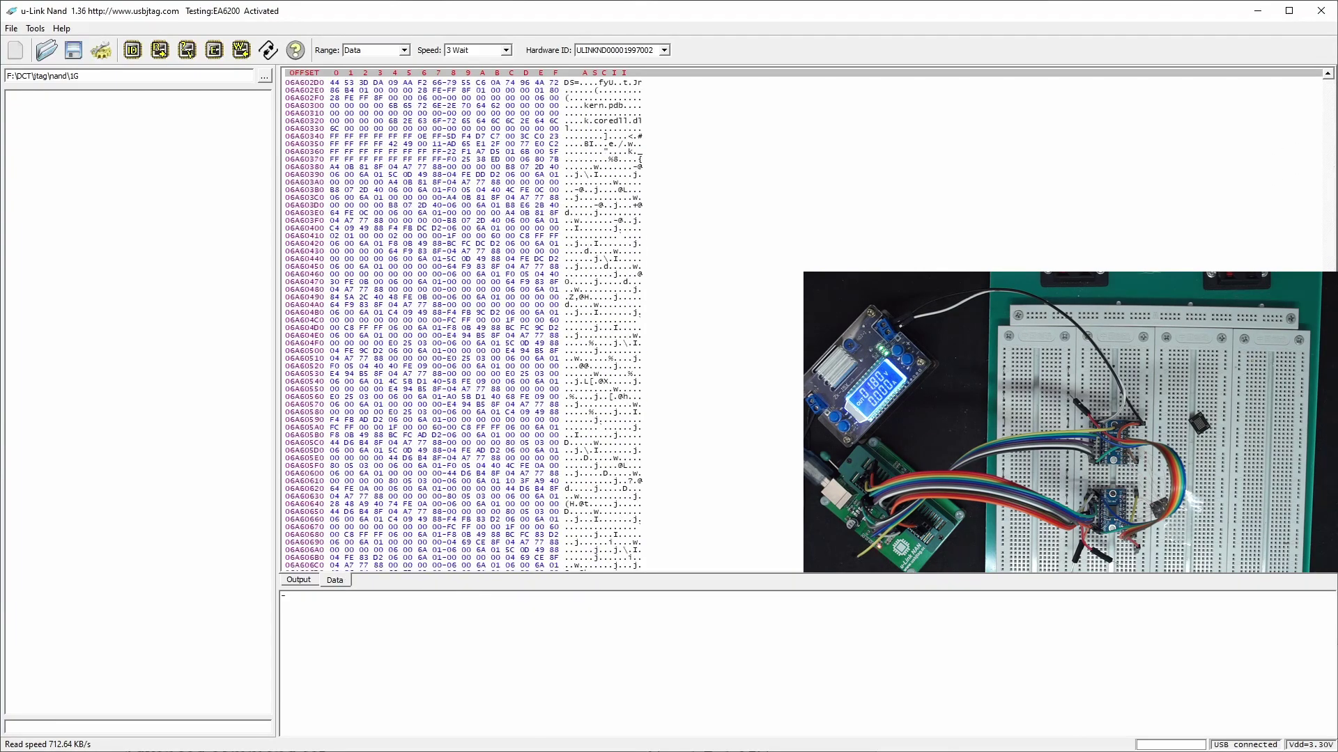